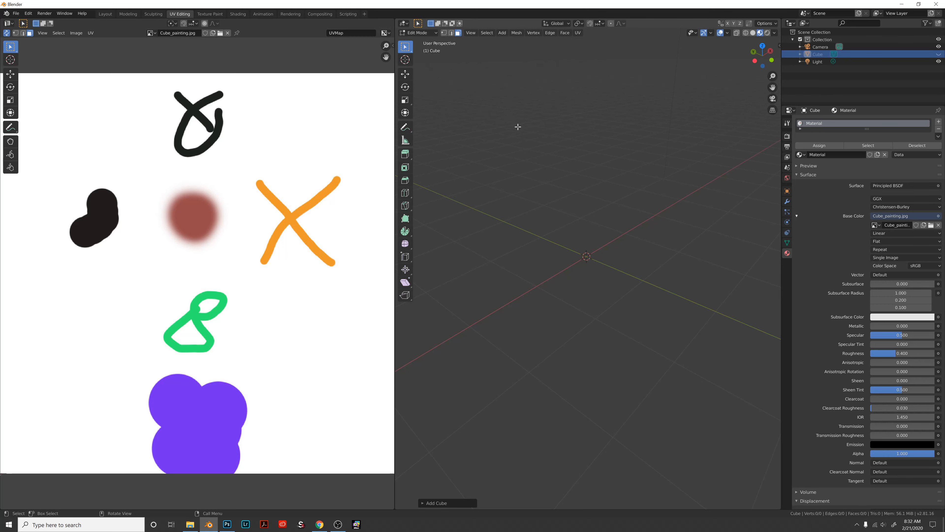
- Leave Edit Mode and add a default cube mesh to the scene
key("Tab")
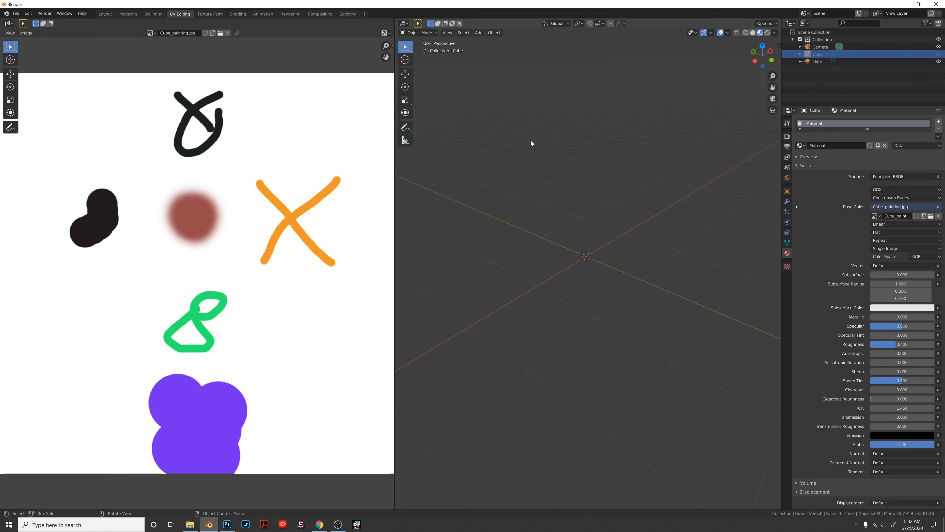
key("shift+a")
mouse_move(530, 141)
left_click(572, 148)
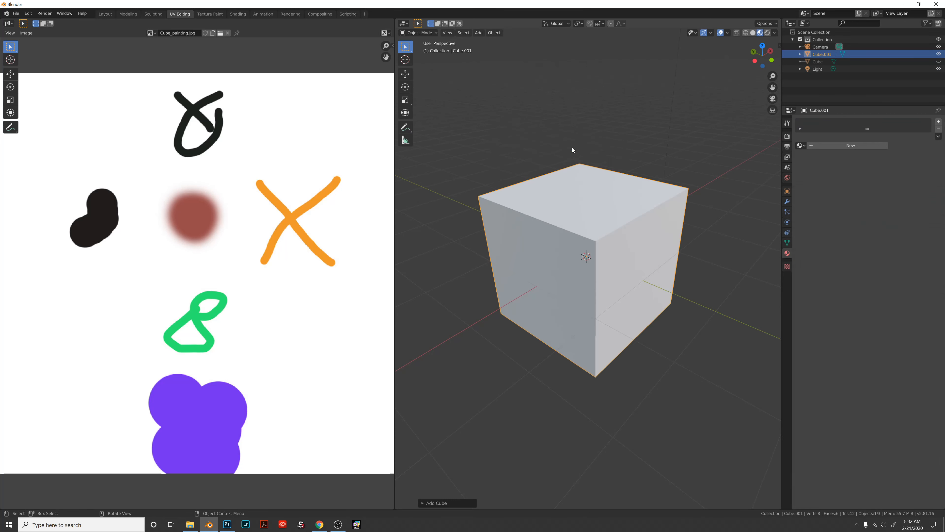
middle_click_drag(641, 239, 639, 239)
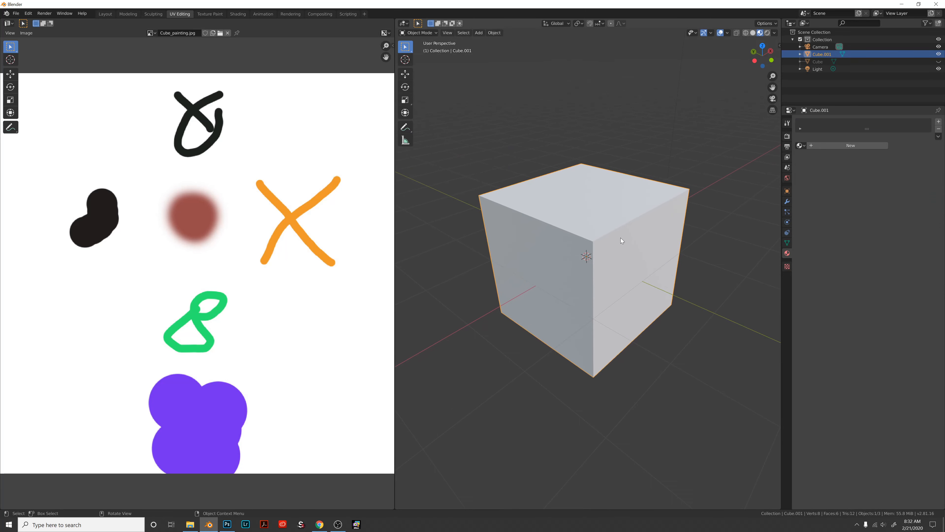
- Enter Edit Mode on the new cube and examine its default cross-shaped UV layout beside the mesh
key("Tab")
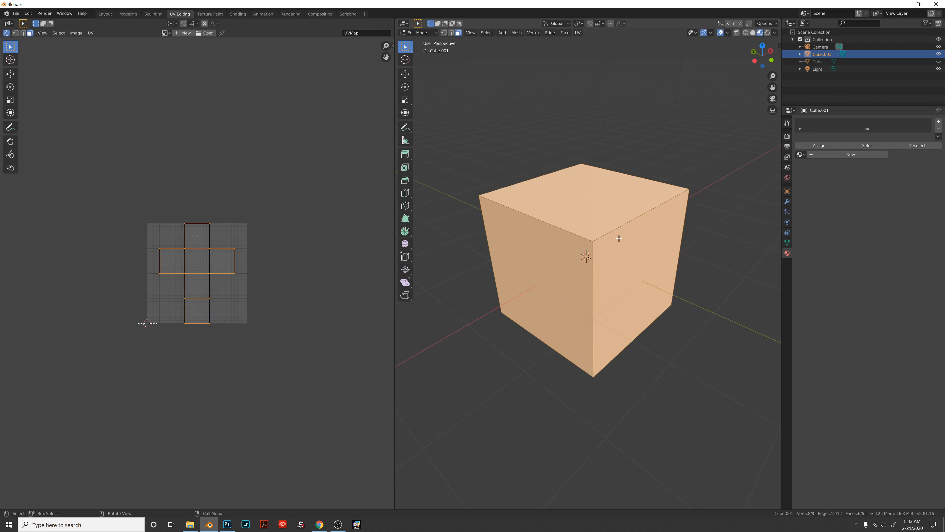
scroll(207, 282, "up", 1)
scroll(474, 228, "up", 2)
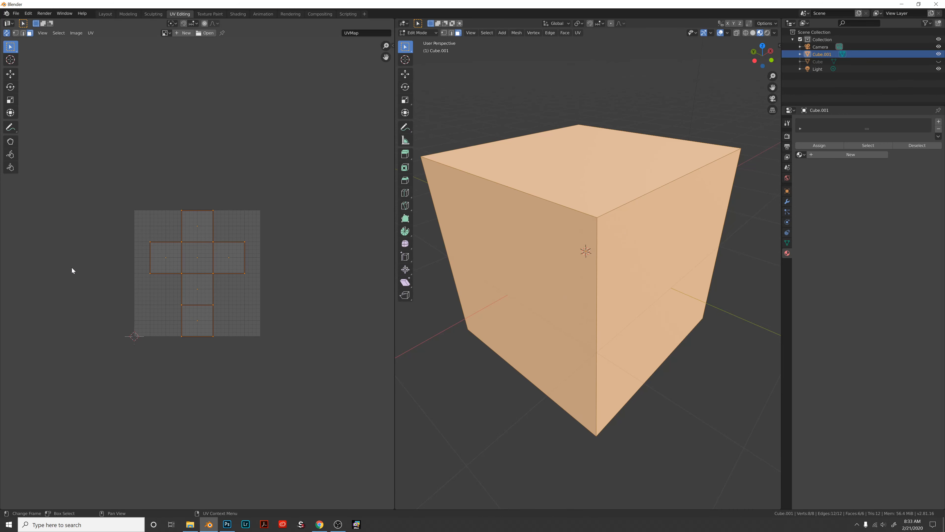
scroll(171, 250, "up", 3)
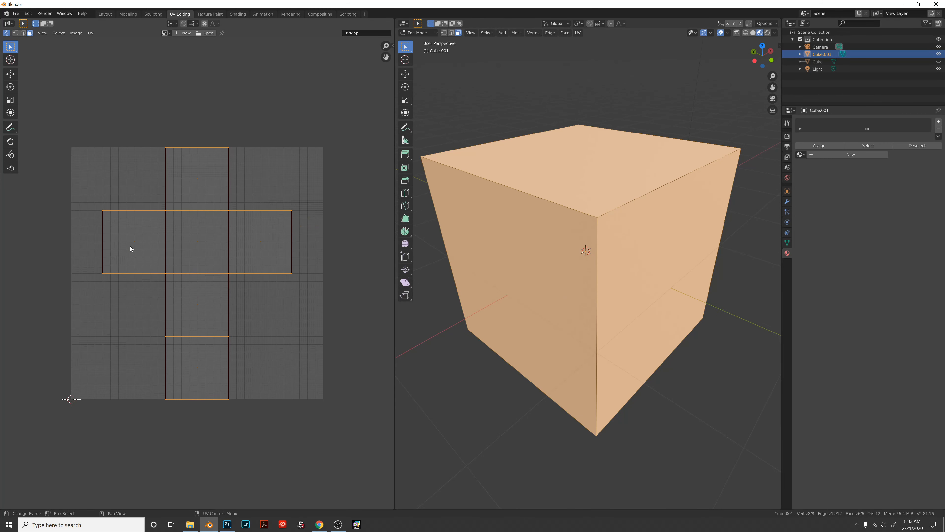
middle_click_drag(573, 208, 552, 255)
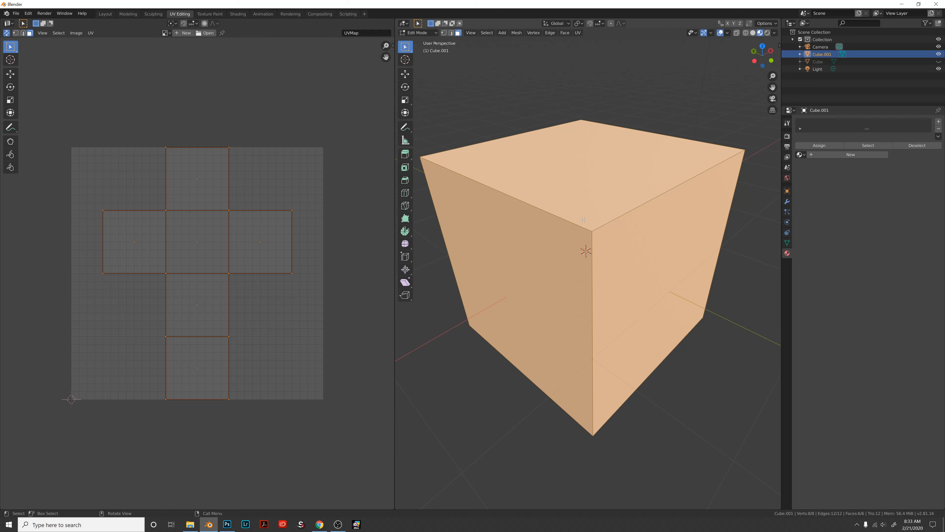
middle_click_drag(600, 218, 601, 220)
scroll(600, 219, "down", 1)
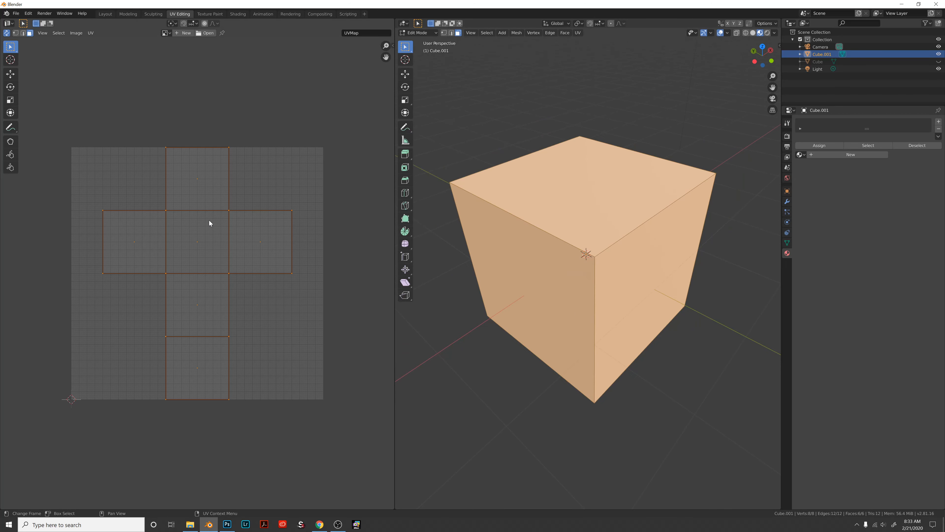
middle_click_drag(495, 249, 496, 248)
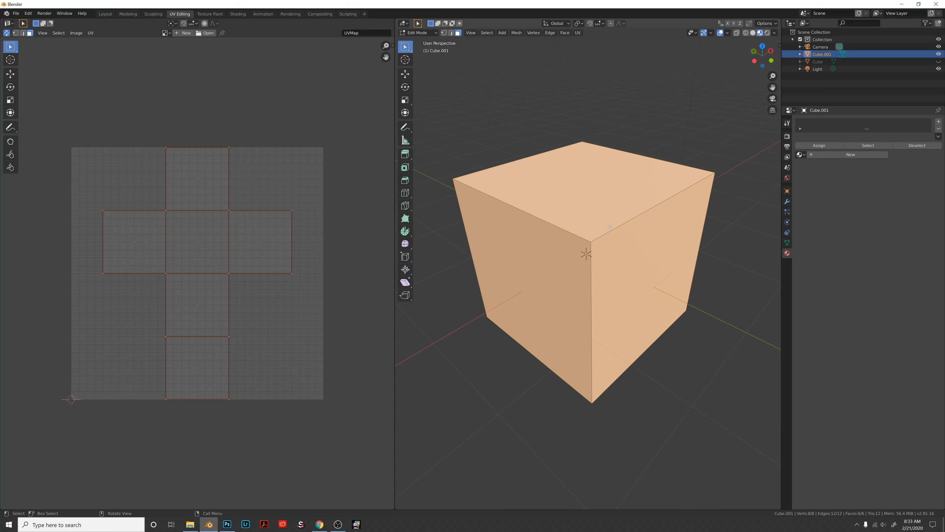
middle_click_drag(609, 234, 609, 237)
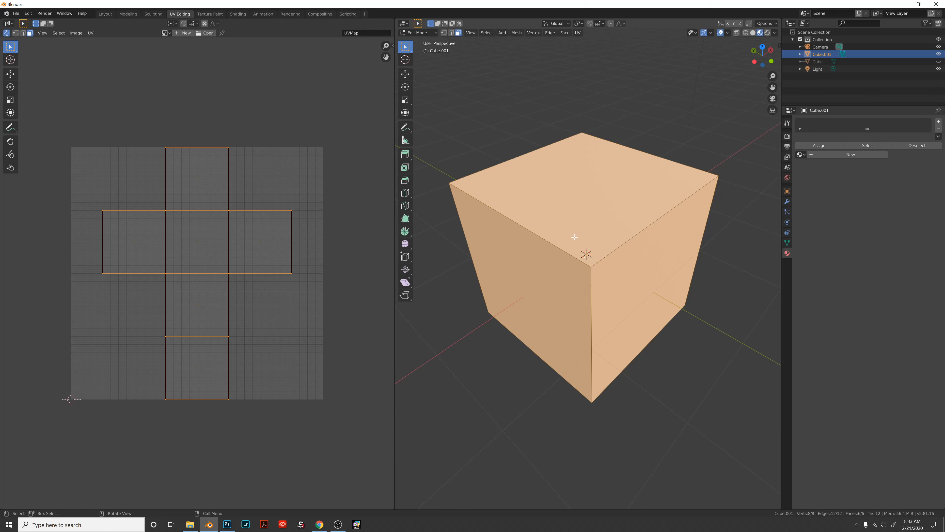
- Return to Object Mode and delete the newly added cube
key("Tab")
key("x")
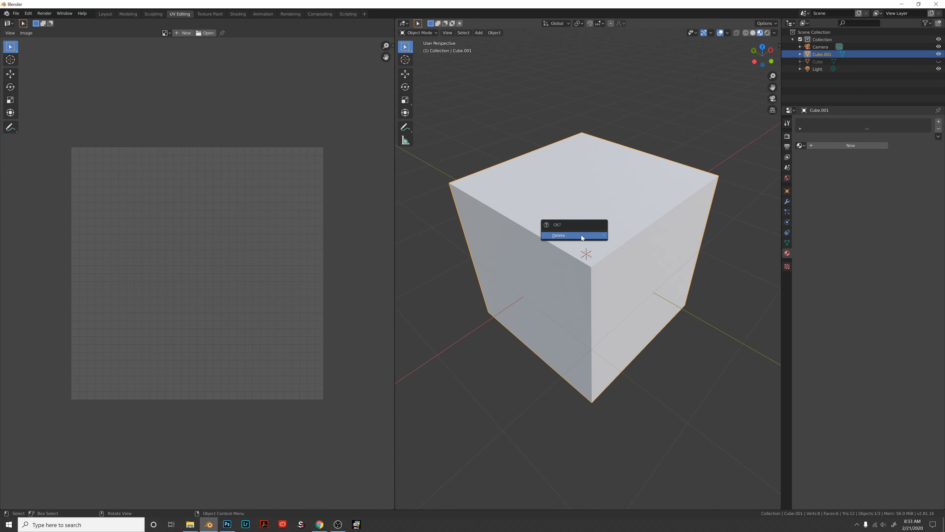
left_click(581, 235)
- Add a cube mesh with Generate UVs disabled
key("shift+a")
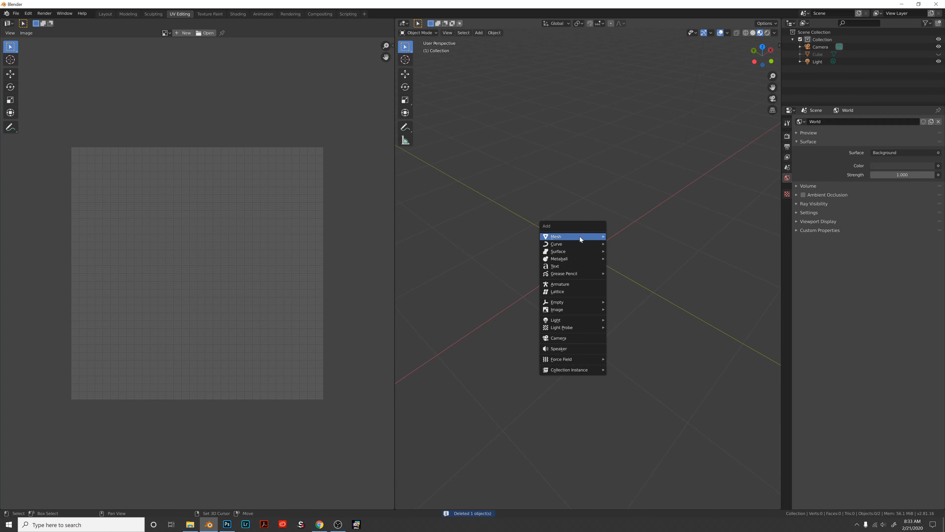
mouse_move(580, 236)
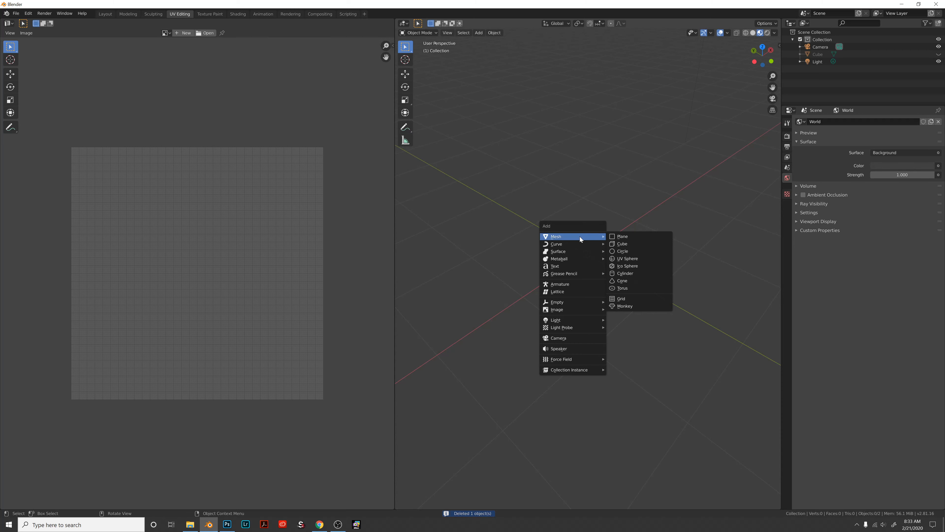
left_click(614, 243)
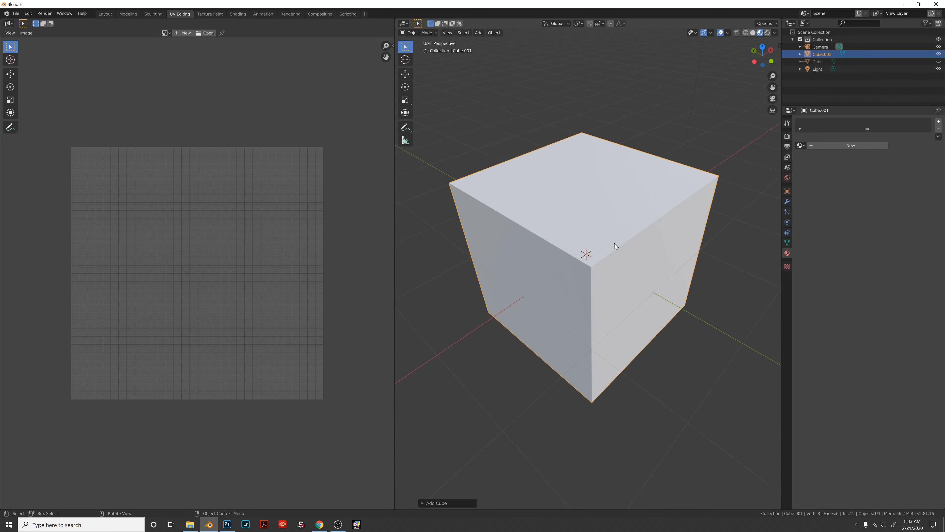
left_click(447, 504)
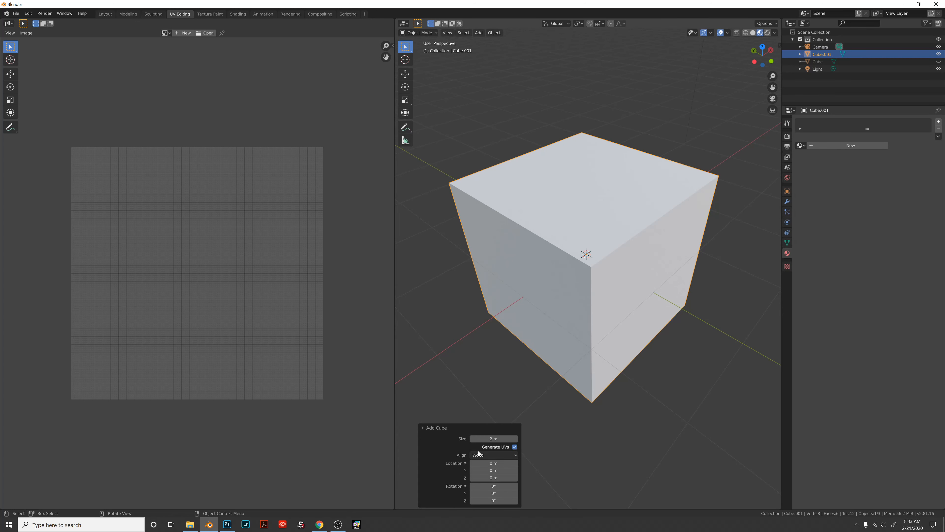
left_click(514, 446)
left_click(590, 278)
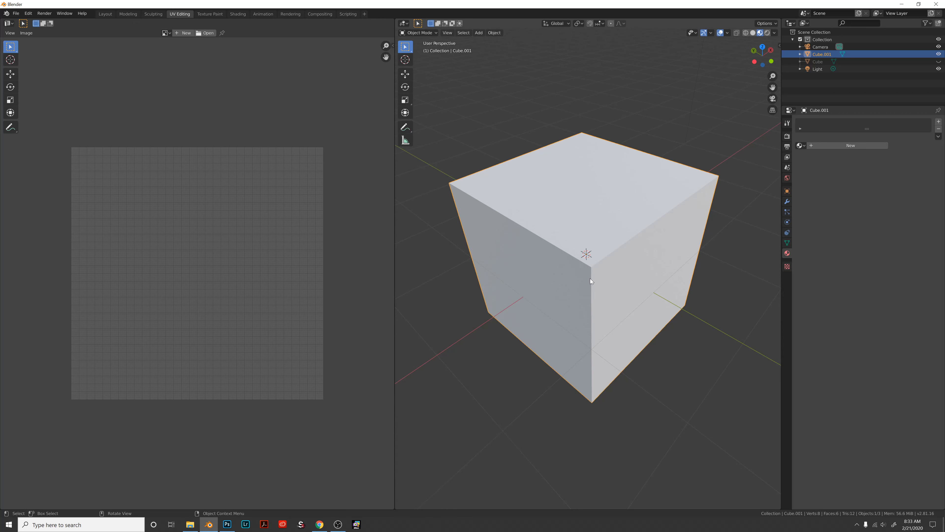
- Put the cube in Edit Mode with edge selection and deselect all of its geometry
key("Tab")
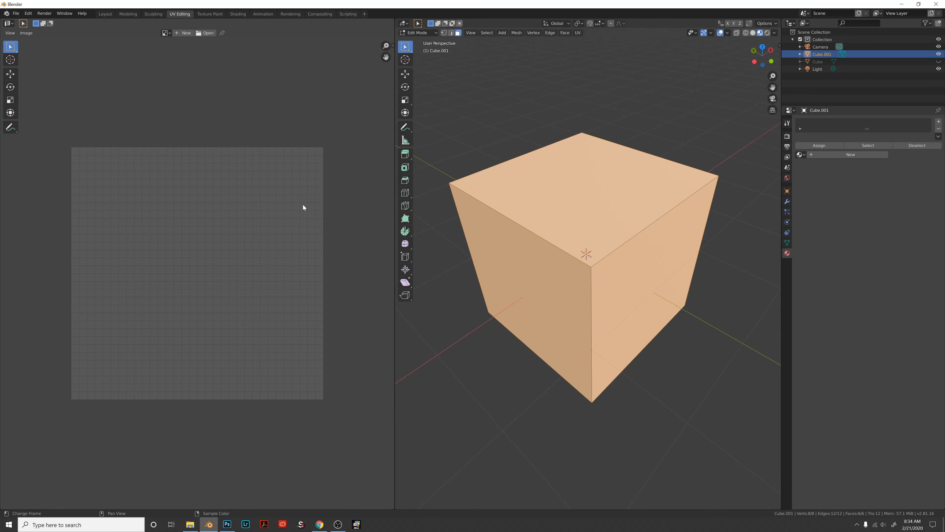
mouse_move(612, 253)
middle_mouse_down()
mouse_move(613, 276)
mouse_move(611, 240)
middle_mouse_up()
key("2")
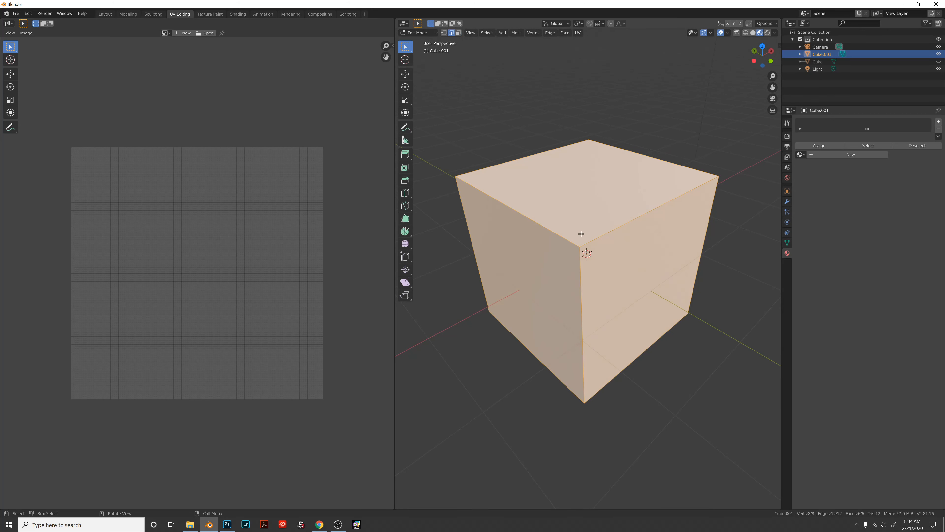
middle_click_drag(586, 234, 621, 237)
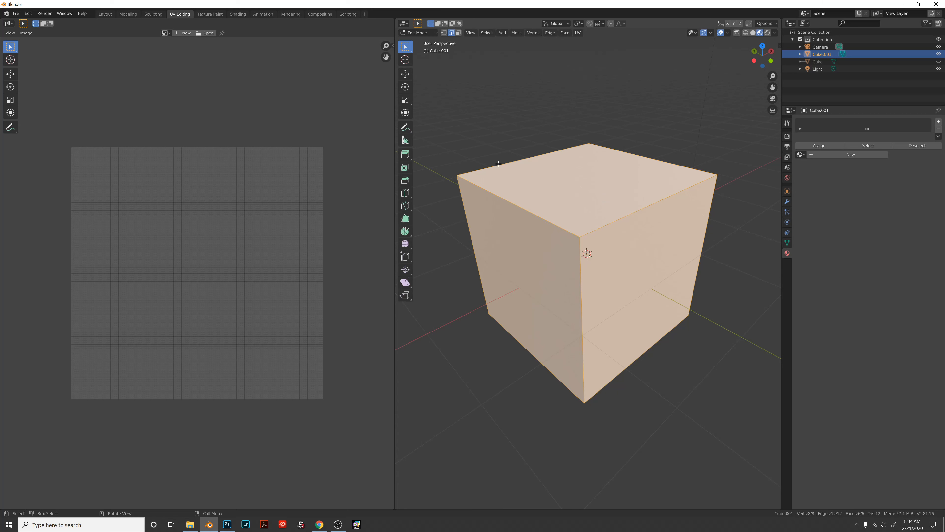
middle_click_drag(651, 202, 644, 210)
key("alt+a")
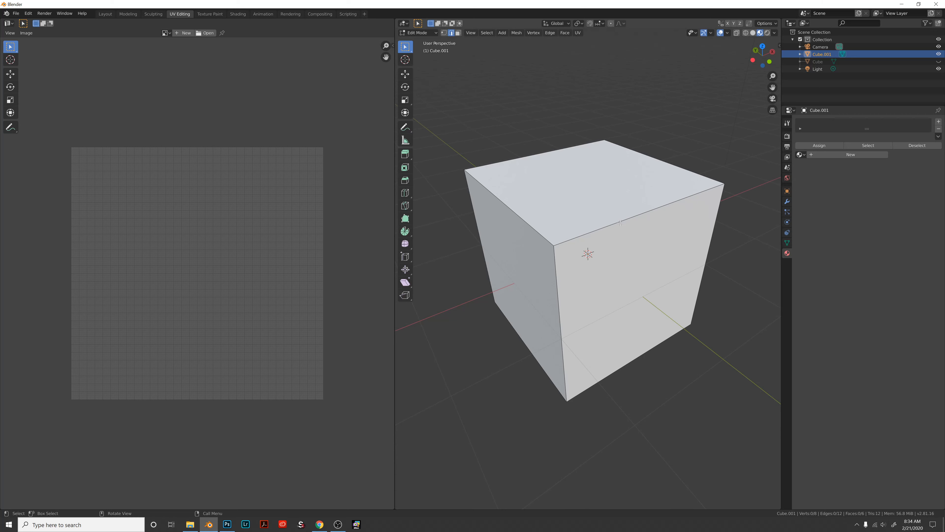
- Select three edges of the cube's top face, leaving one rear top edge unselected
middle_click_drag(625, 223, 632, 215)
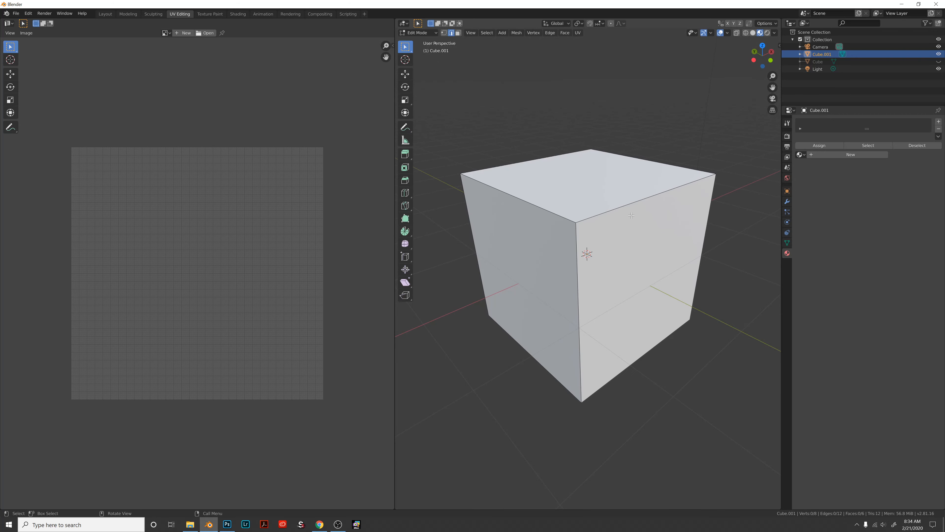
left_click(634, 202)
left_click(536, 157, "shift")
middle_click_drag(535, 156, 626, 156)
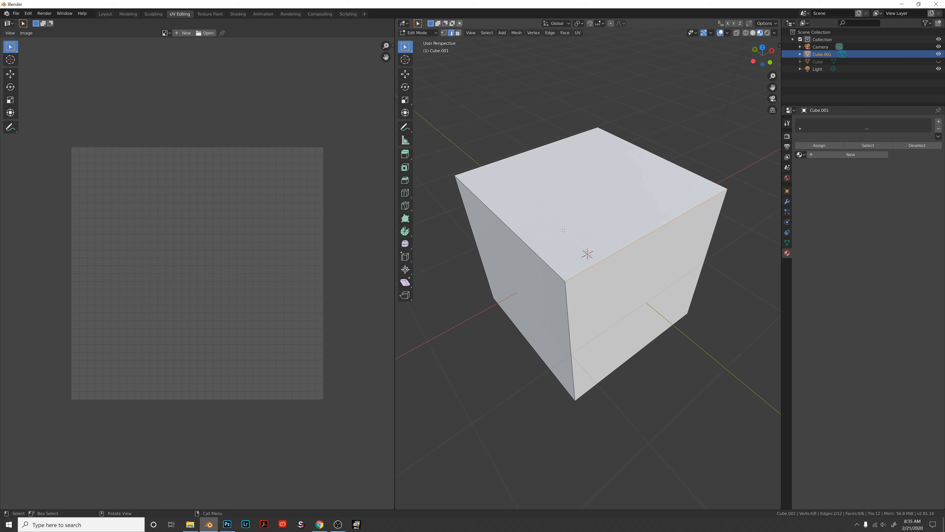
left_click(506, 223, "shift")
middle_click_drag(506, 223, 595, 242)
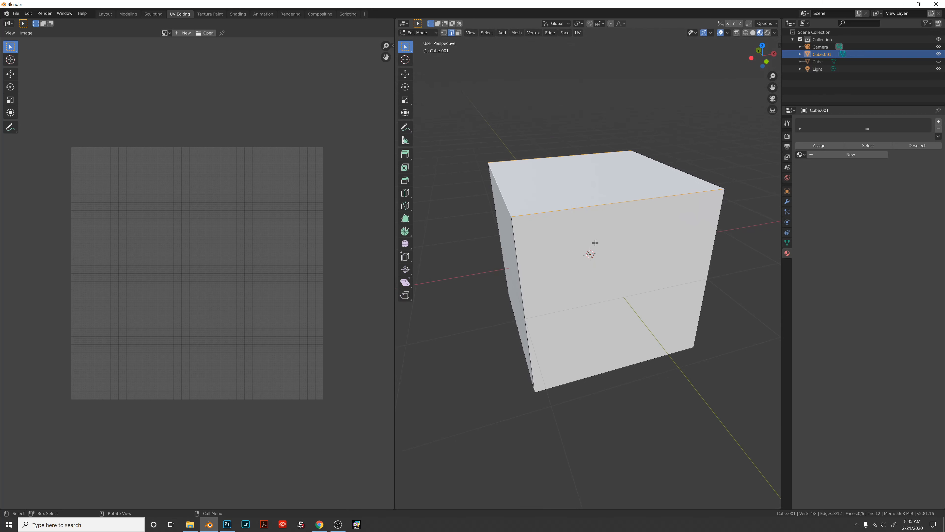
- Add the two vertical edges at the ends of the unselected top edge to the selection
left_click(713, 248, "shift")
middle_click_drag(713, 247, 661, 247)
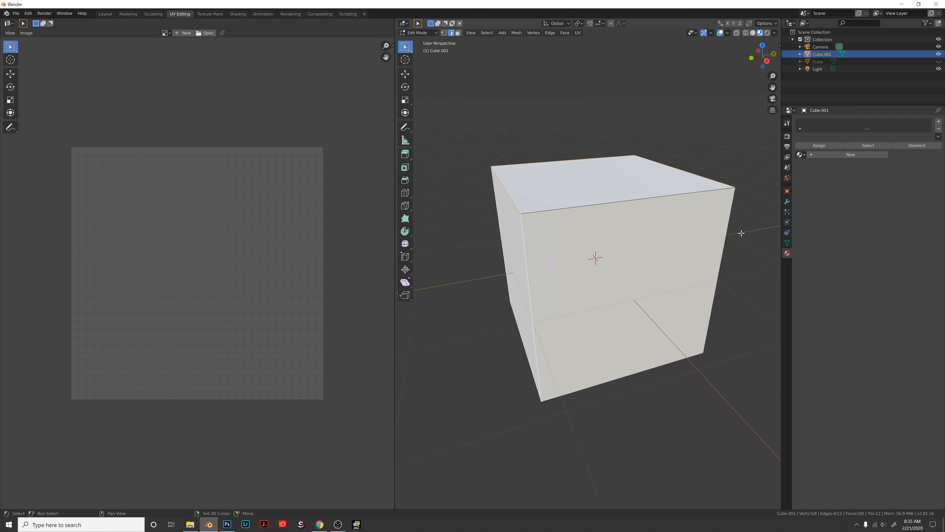
left_click(727, 233, "shift")
middle_click_drag(720, 238, 666, 239)
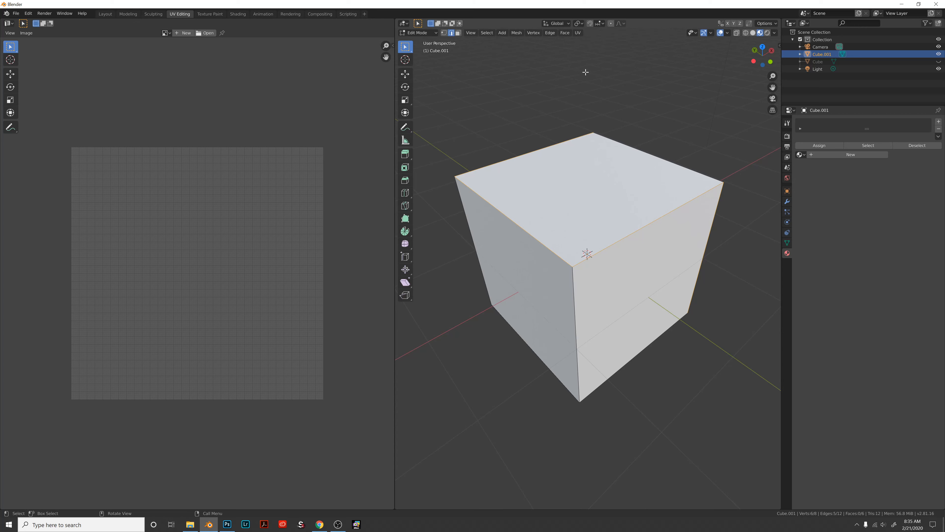
- Add two opposite edges of the cube's bottom face to the selection
middle_click_drag(612, 165, 666, 204)
middle_click_drag(644, 287, 650, 348)
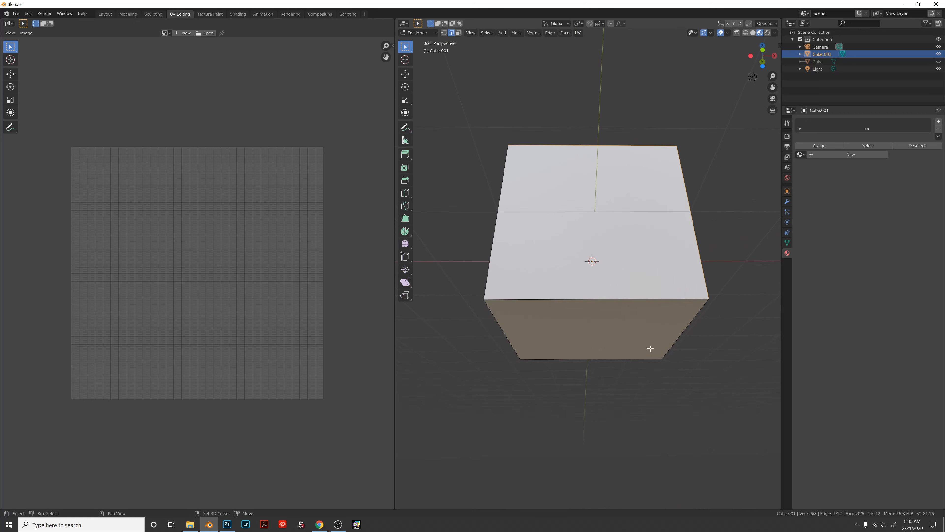
left_click(628, 299, "shift")
left_click(627, 358, "shift")
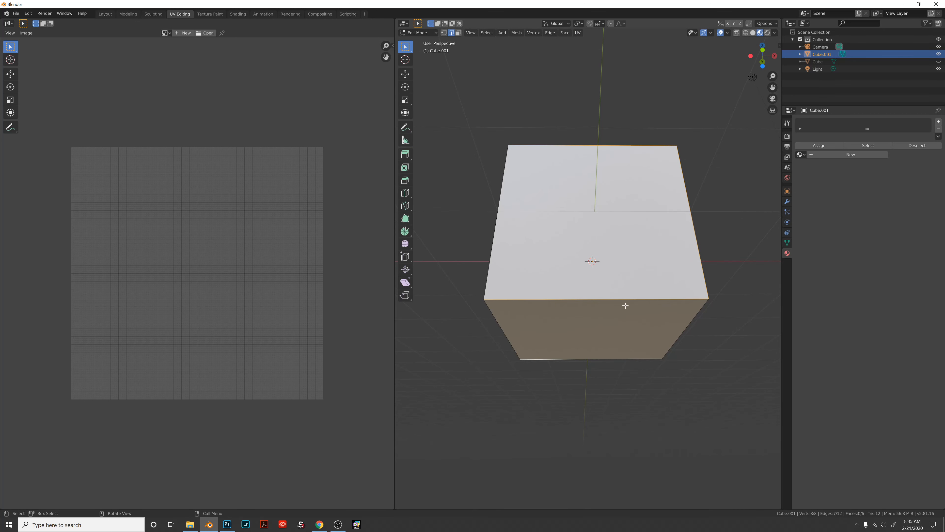
- Mark the selected cube edges as UV seams
middle_click_drag(624, 273, 676, 329)
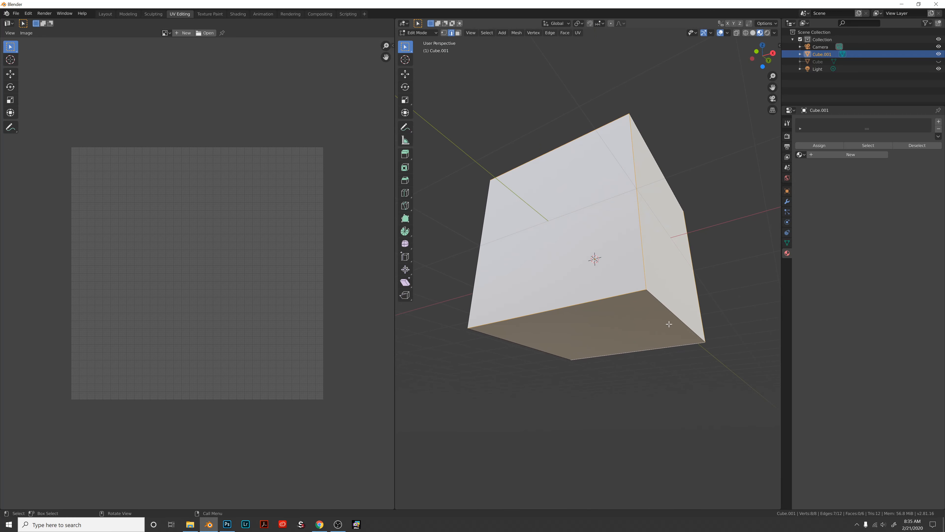
middle_click_drag(472, 243, 577, 271)
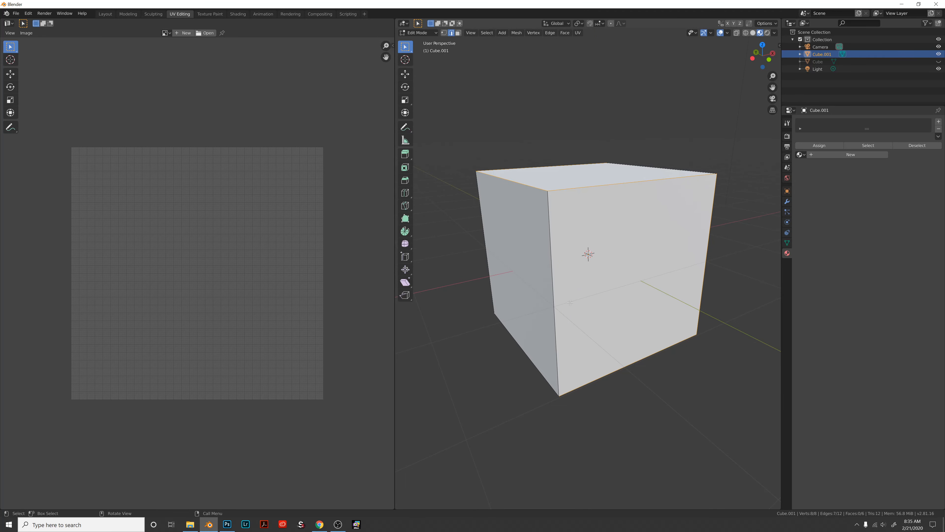
middle_click_drag(626, 228, 677, 290)
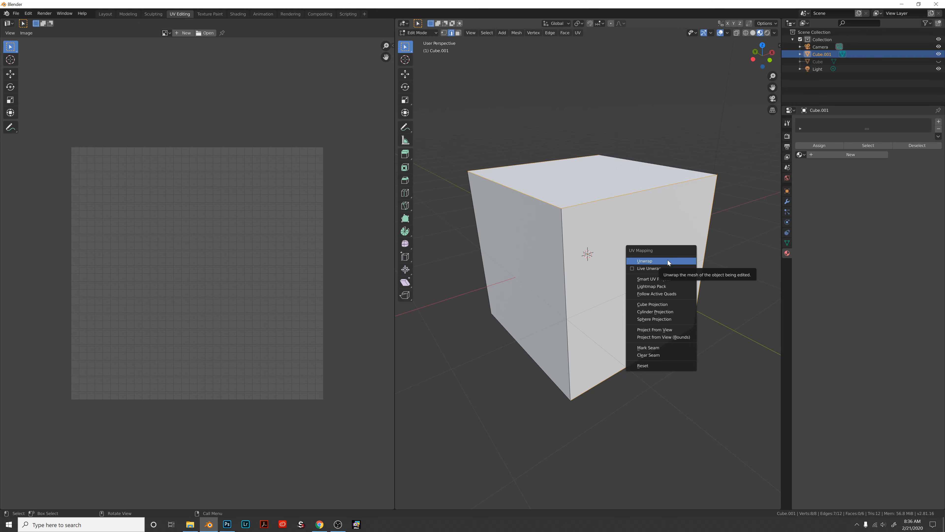
left_click(662, 347)
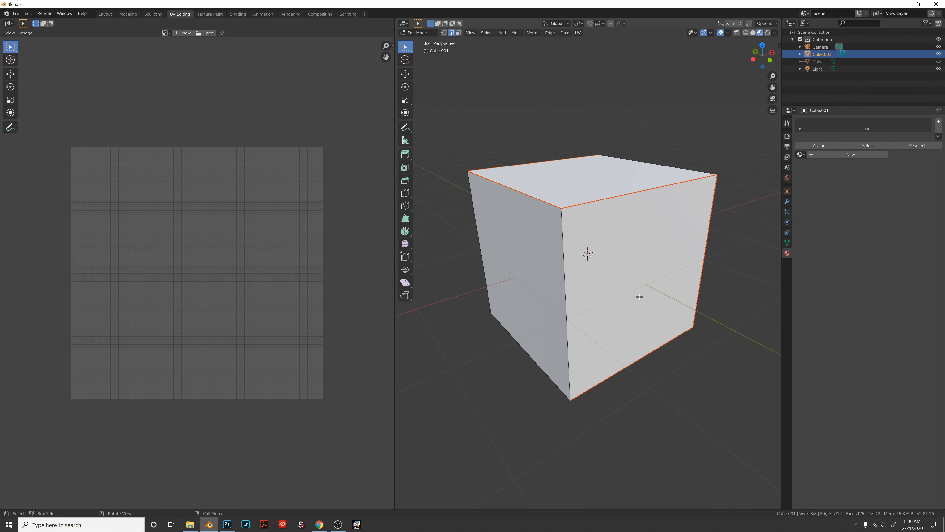
- Select the whole cube and unwrap it along the marked seams
mouse_move(639, 297)
middle_mouse_down()
mouse_move(594, 244)
mouse_move(603, 279)
mouse_move(668, 272)
mouse_move(641, 280)
middle_mouse_up()
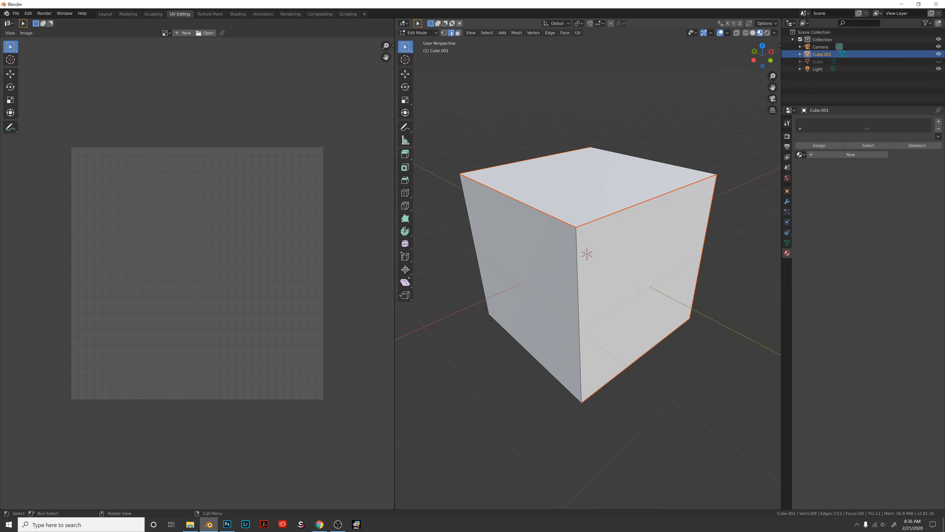
key("a")
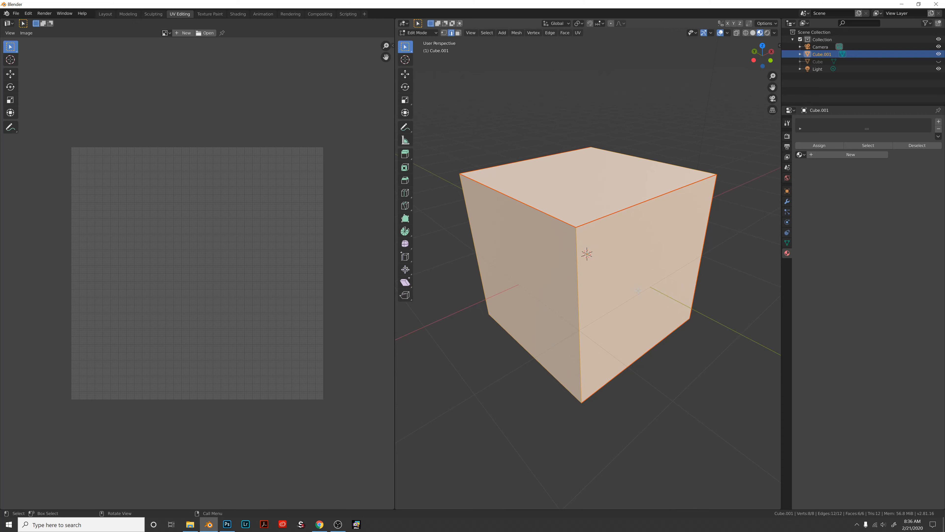
key("u")
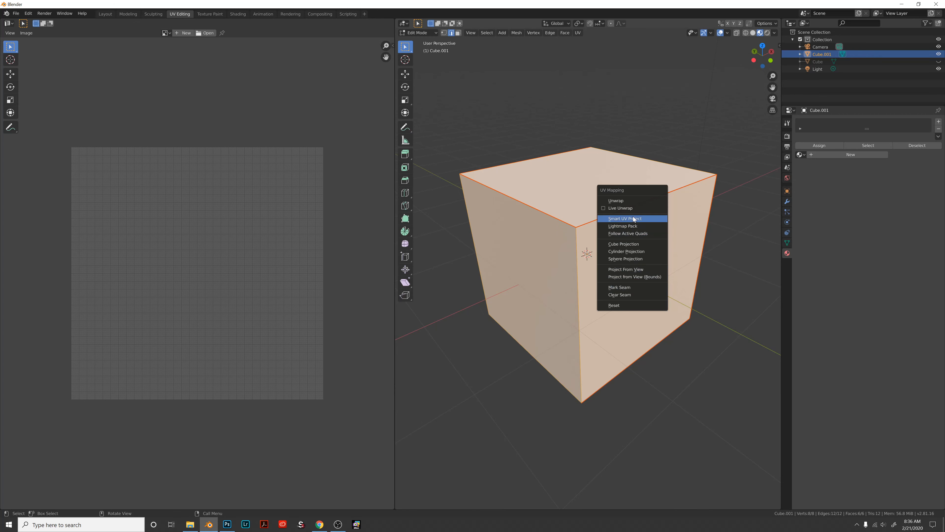
left_click(609, 201)
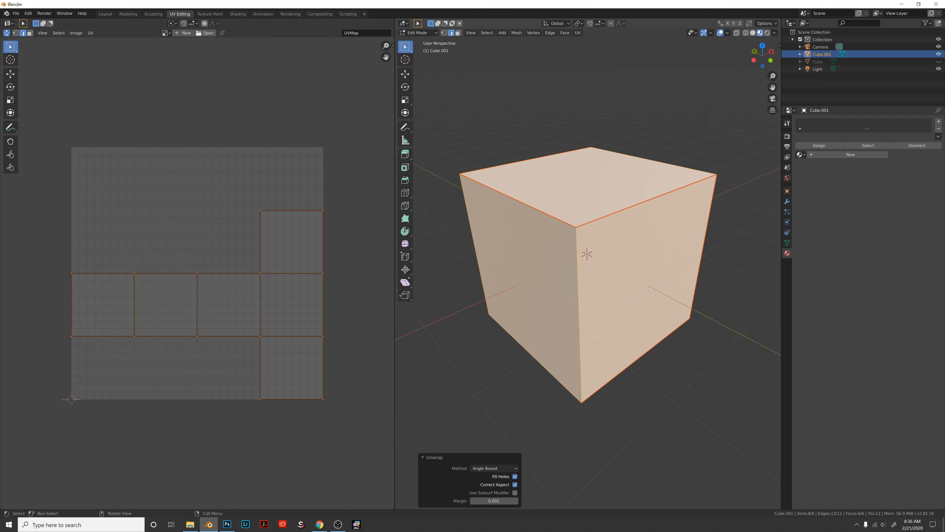
- Undo the unwrap and the seam marking, and clear the cube's remaining edge selection
middle_click_drag(632, 295, 628, 285)
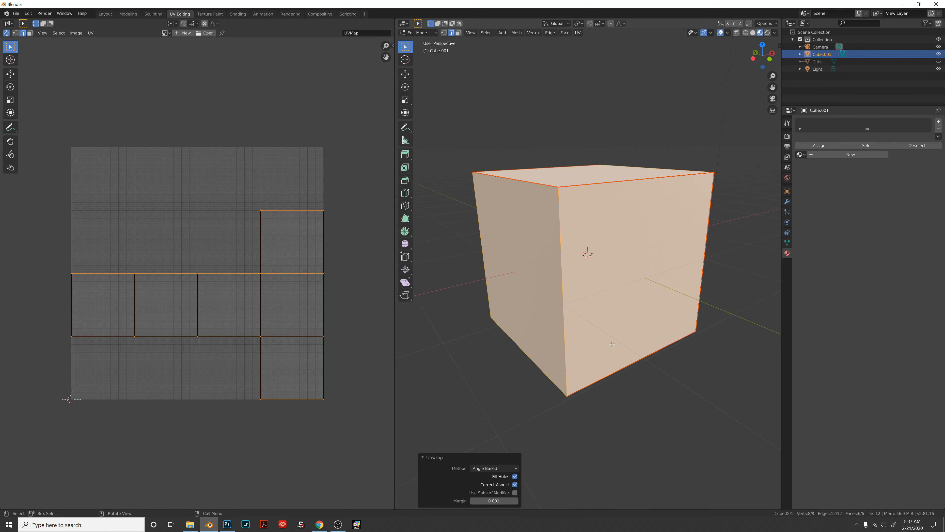
middle_click_drag(617, 383, 609, 346)
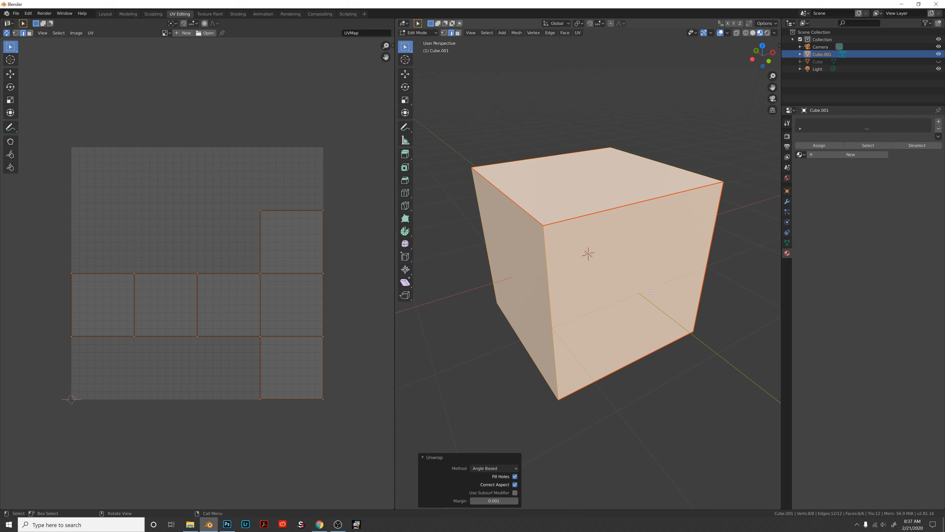
middle_click_drag(648, 291, 642, 285)
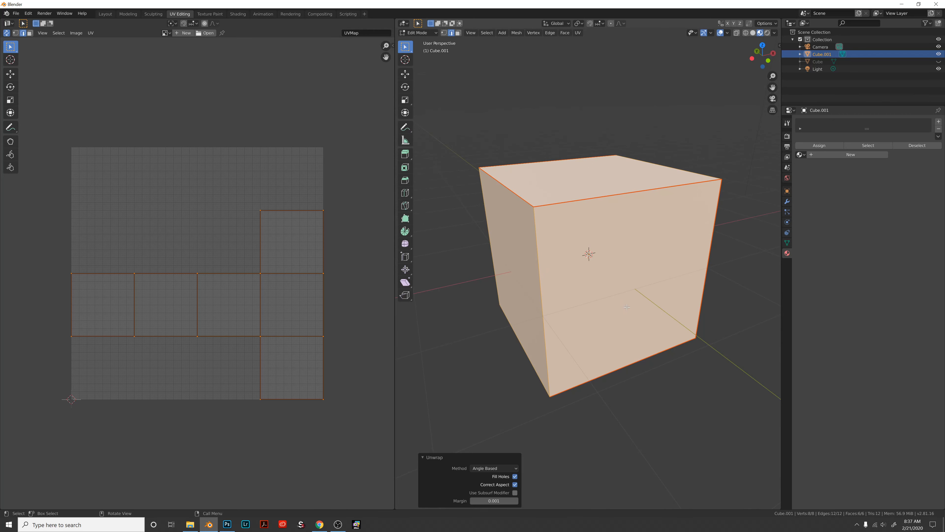
key("alt+a")
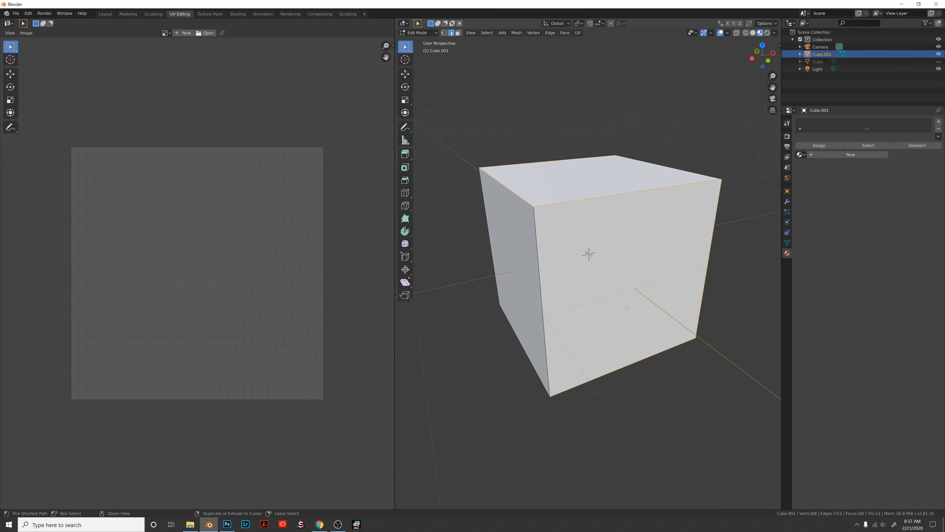
middle_click_drag(627, 307, 625, 326)
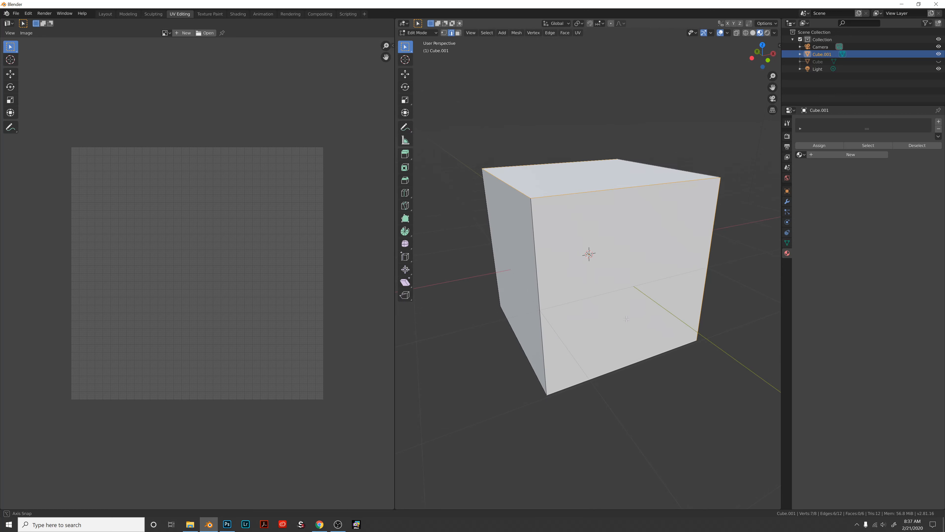
key("alt+a")
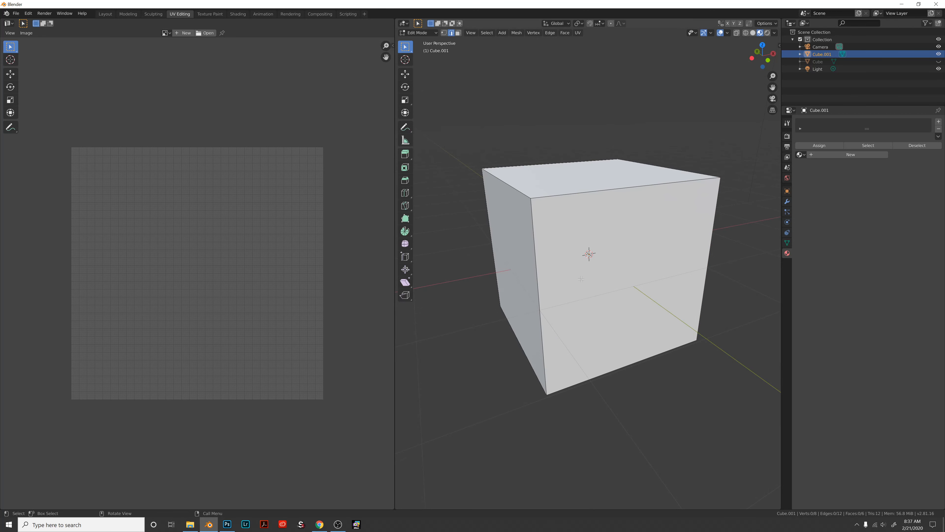
middle_click_drag(582, 271, 583, 286)
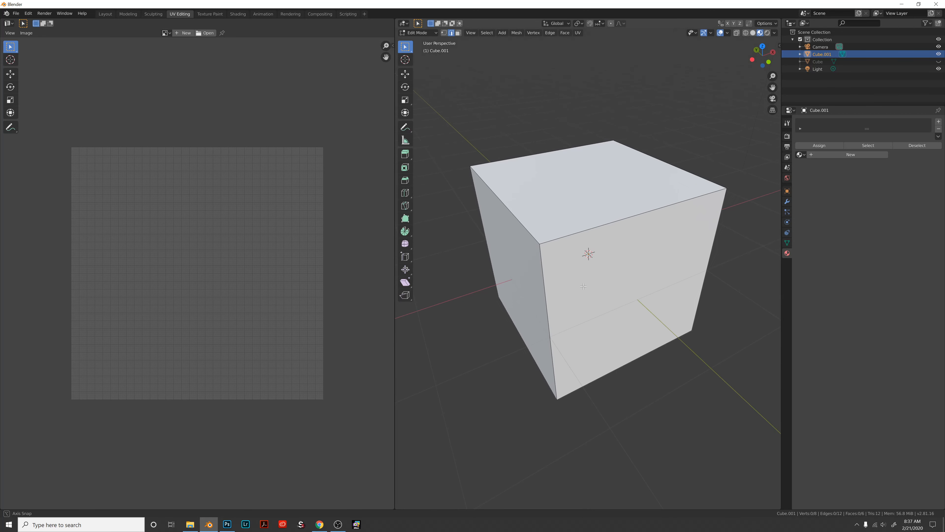
- Select three edges of the cube's top face and mark them as UV seams
left_click(609, 223)
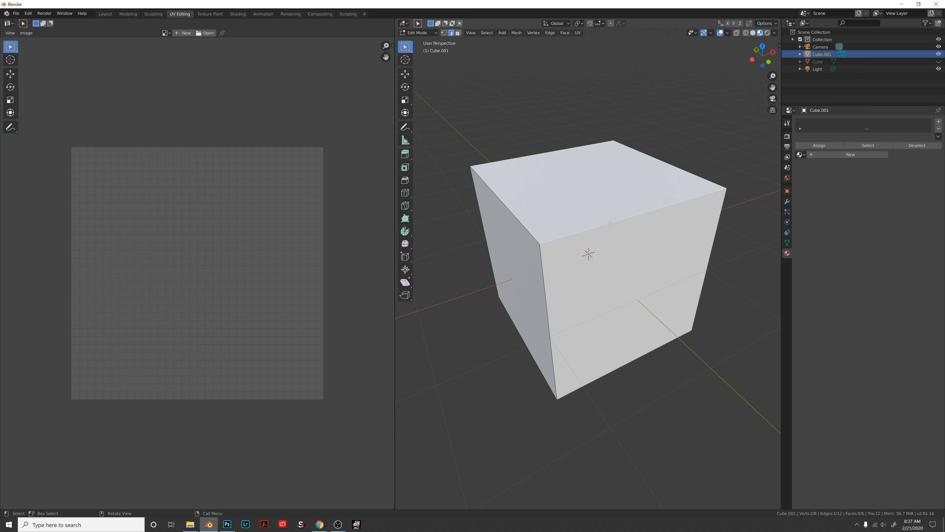
left_click(528, 157, "shift")
left_click(516, 217, "shift")
mouse_move(640, 239)
middle_mouse_down()
mouse_move(649, 238)
mouse_move(638, 232)
middle_mouse_up()
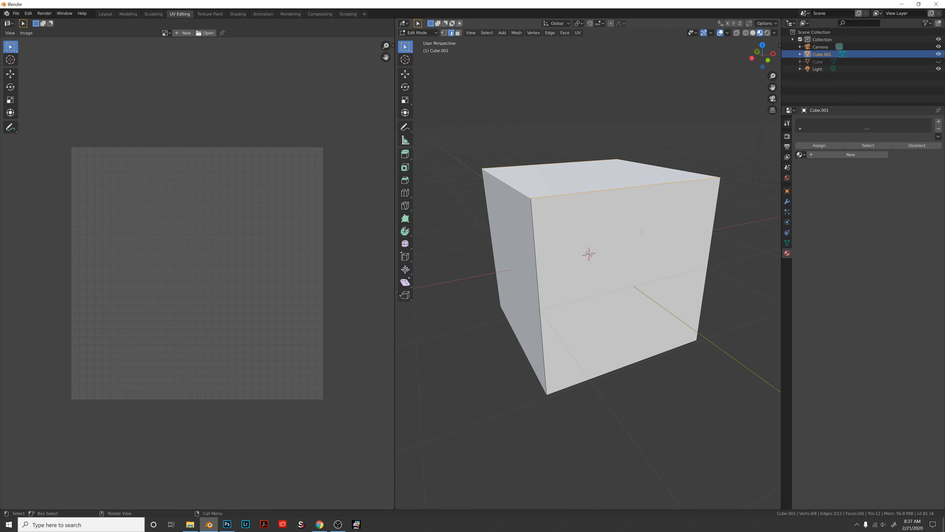
right_click(643, 230)
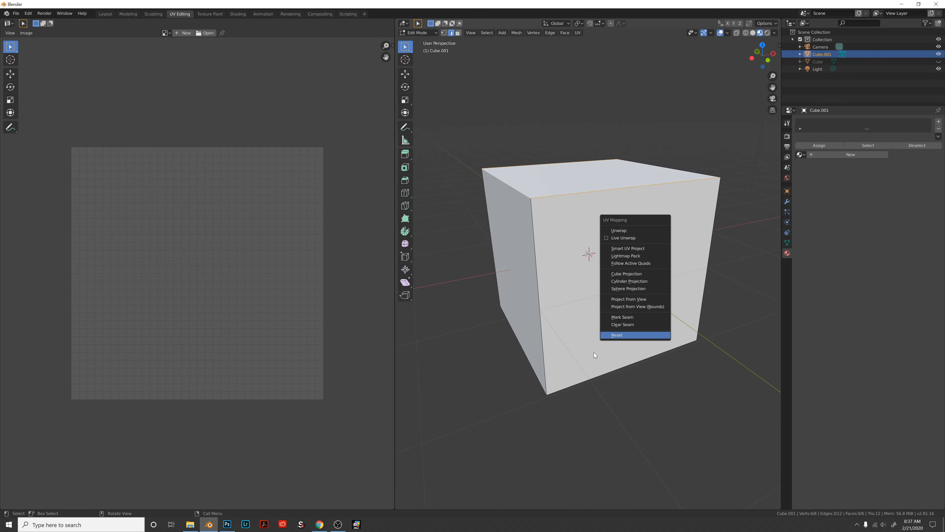
left_click(619, 317)
- Select the whole cube and unwrap it using only the three top-edge seams
middle_click_drag(619, 317, 637, 284)
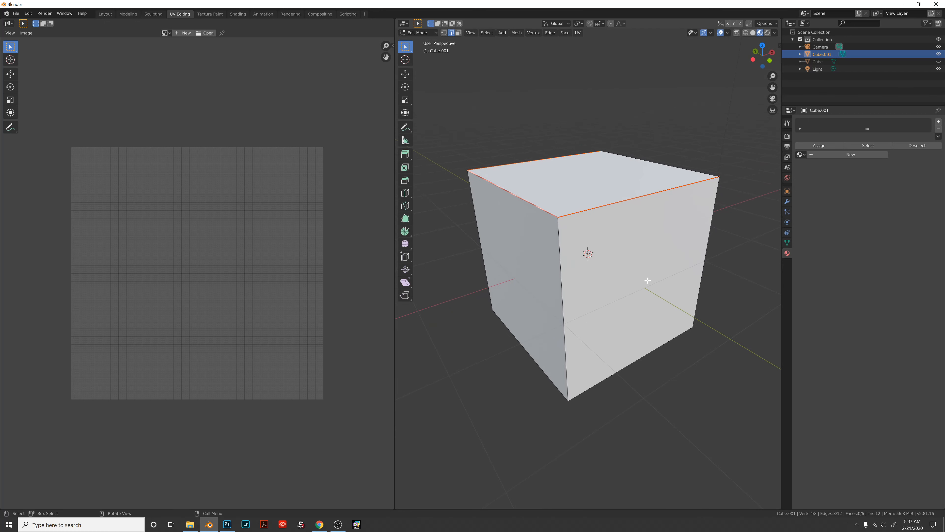
key("a")
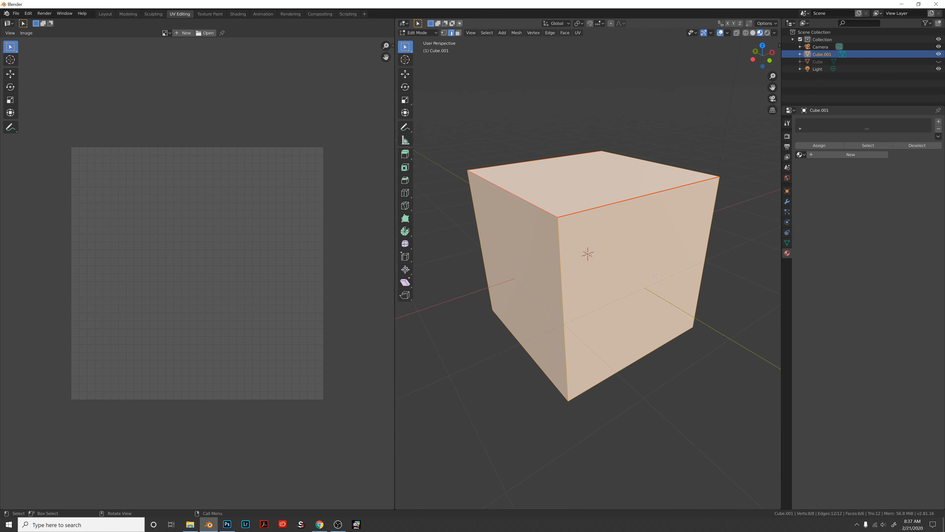
key("u")
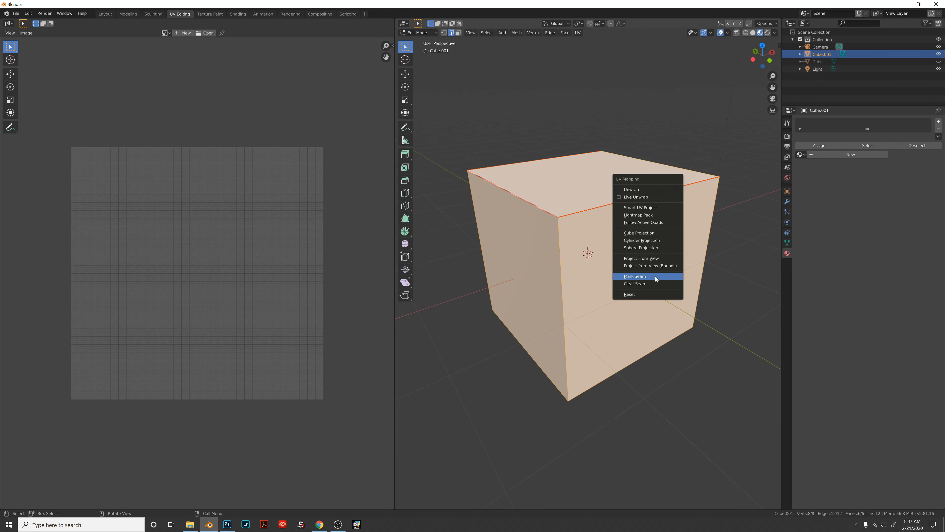
left_click(651, 189)
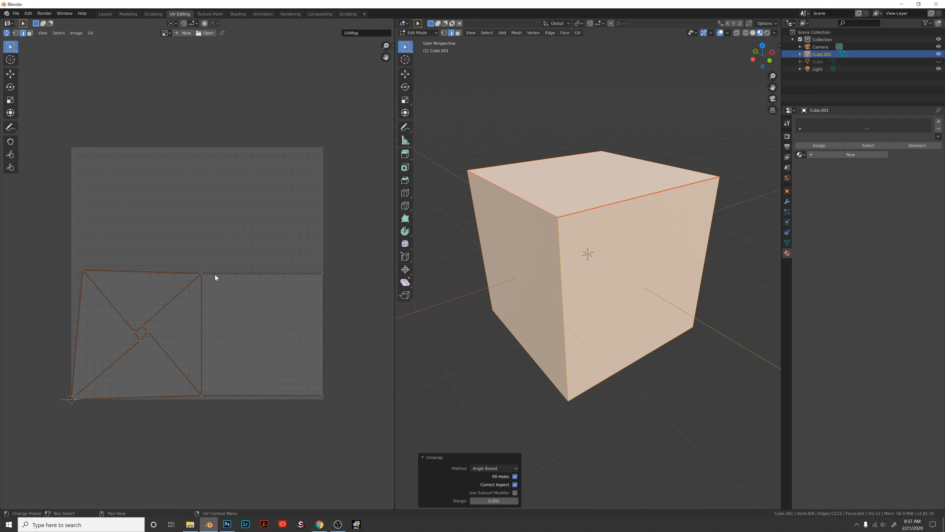
- Switch to face selection and check which cube face each part of the distorted UV layout belongs to
left_click(286, 328)
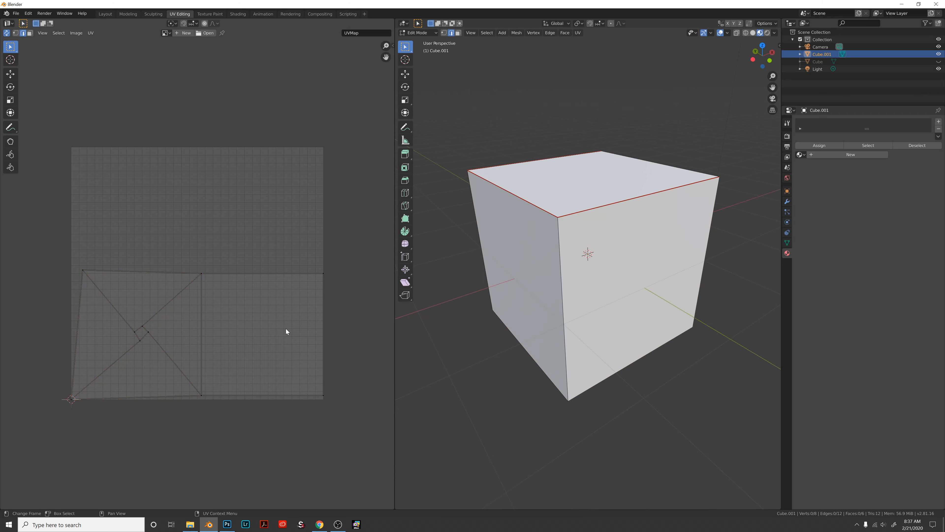
key("3")
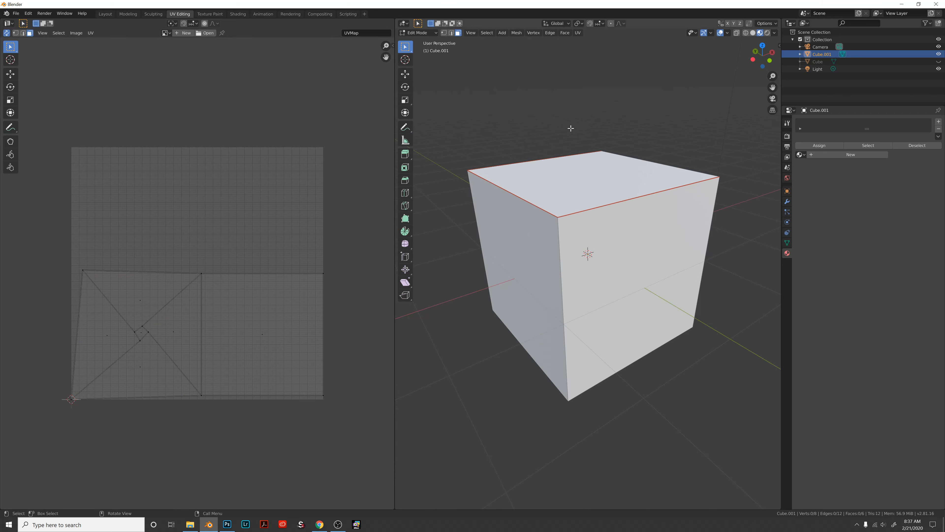
left_click(593, 184)
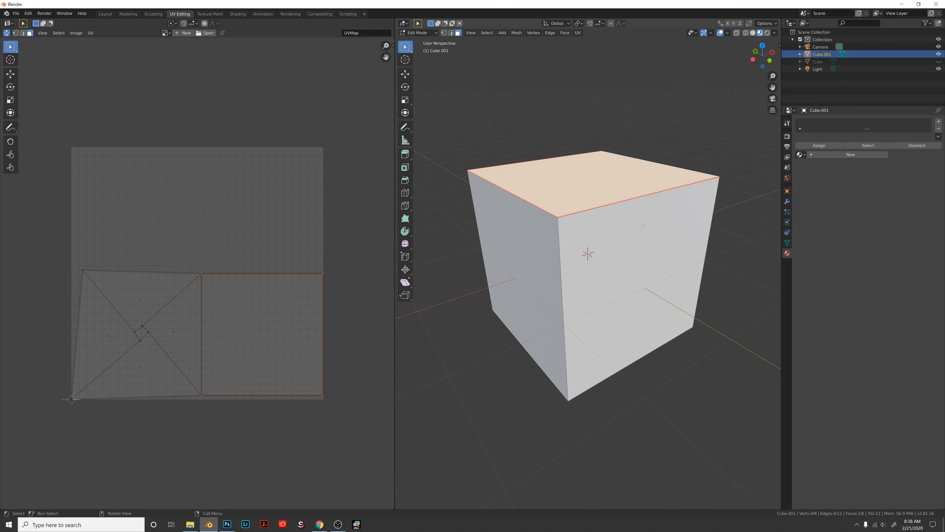
middle_click_drag(643, 226, 439, 275)
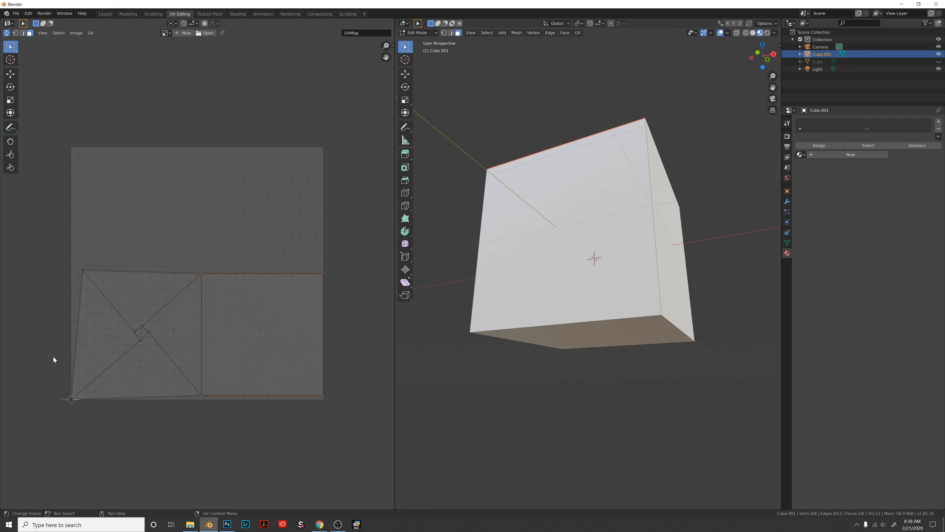
left_click(151, 331)
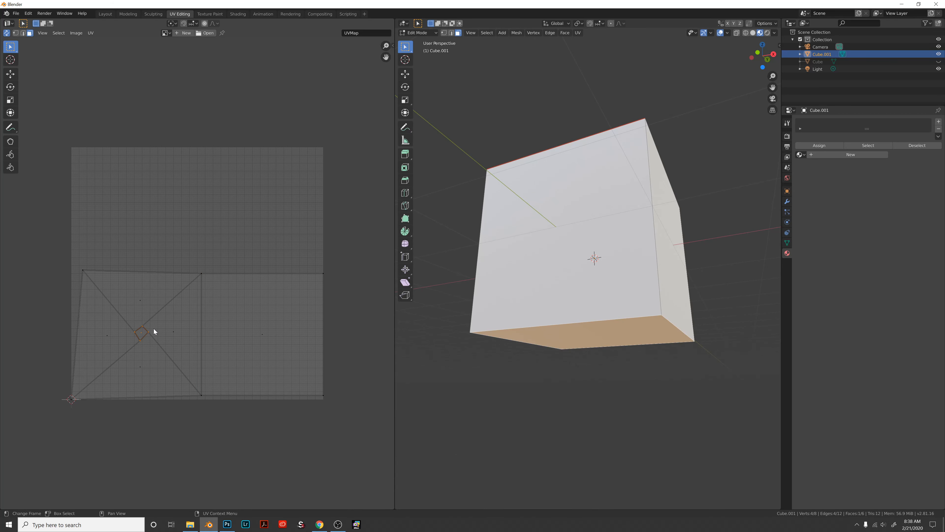
left_click(173, 322)
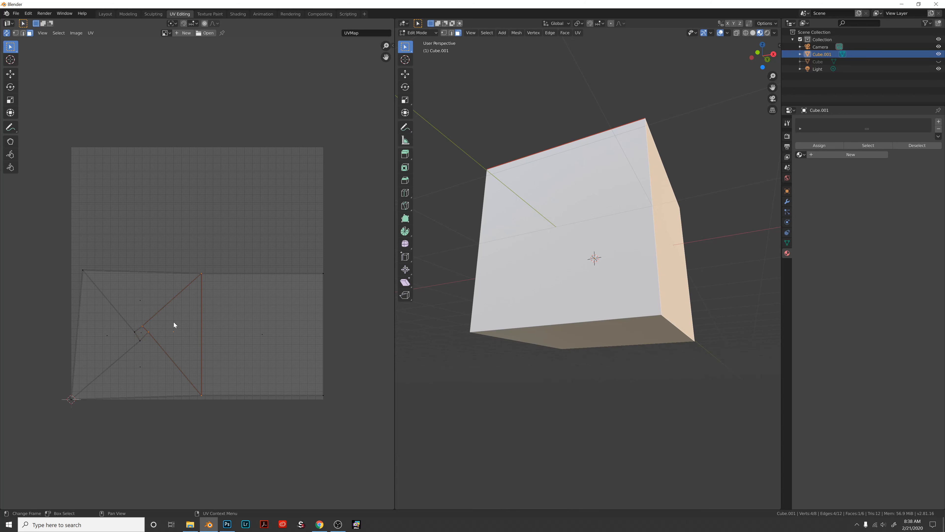
left_click(145, 301)
left_click(141, 361)
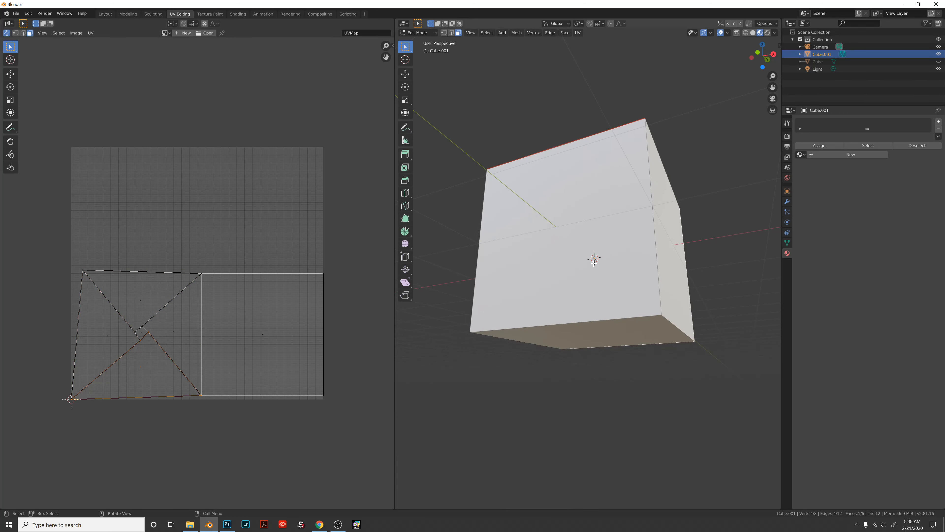
middle_click_drag(581, 294, 616, 292)
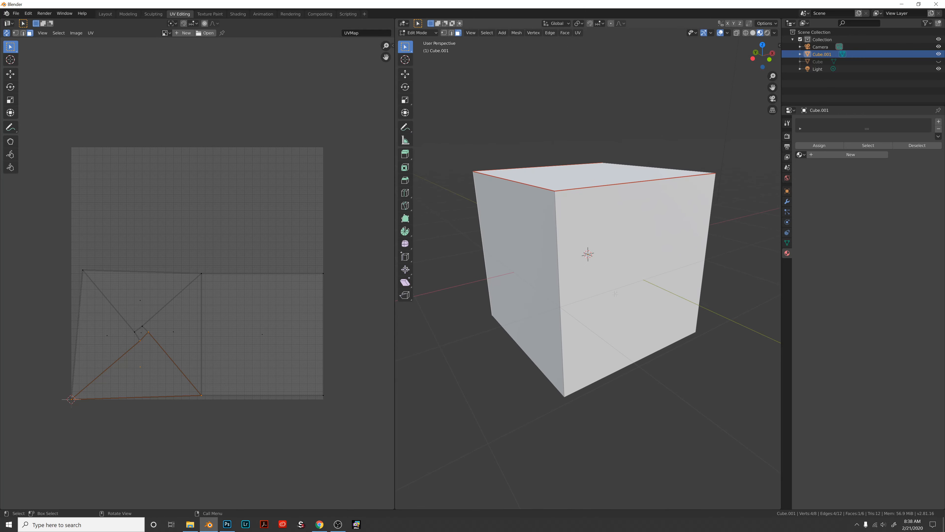
left_click(616, 296)
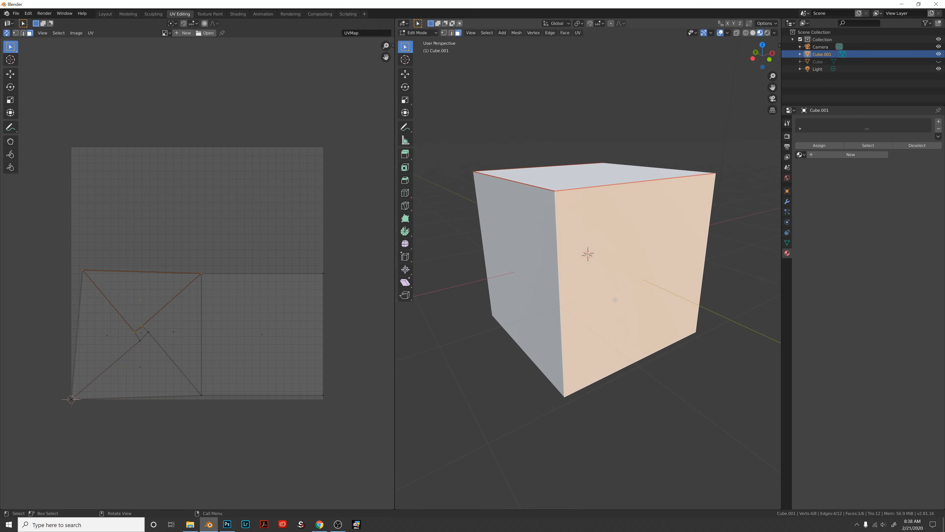
- Undo the face selections, the three-seam unwrap and the marking of the top-edge seams
key("ctrl+z")
left_click(615, 300)
key("ctrl+z")
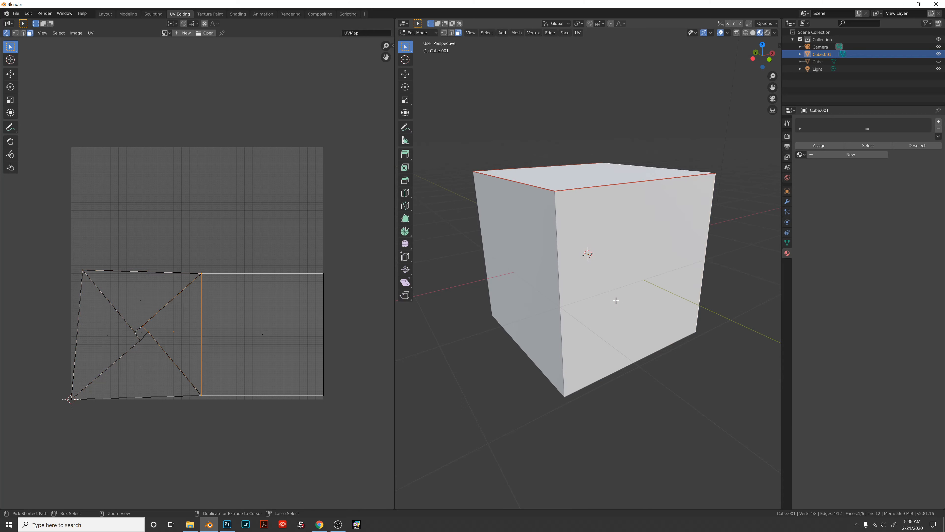
key("ctrl+z")
key("ctrl+z")
key("ctrl+z")
key("ctrl+z")
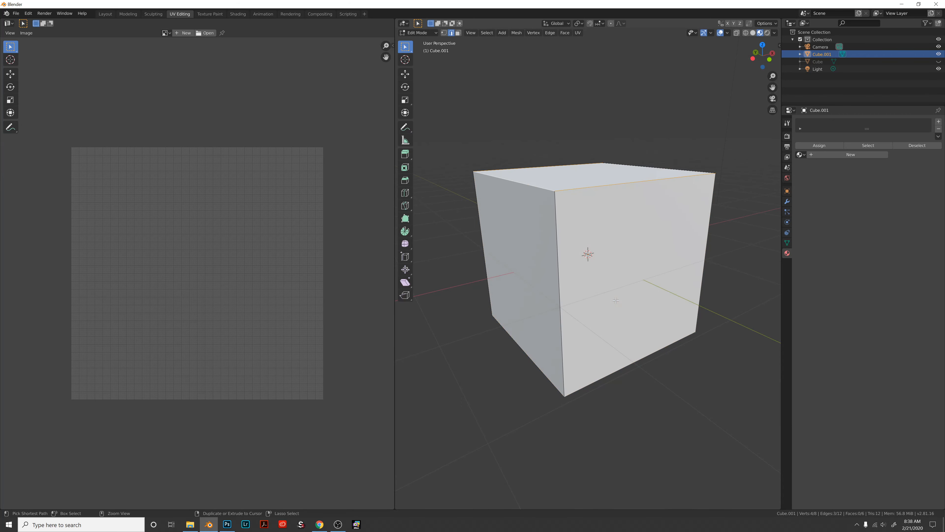
middle_click_drag(616, 300, 618, 306)
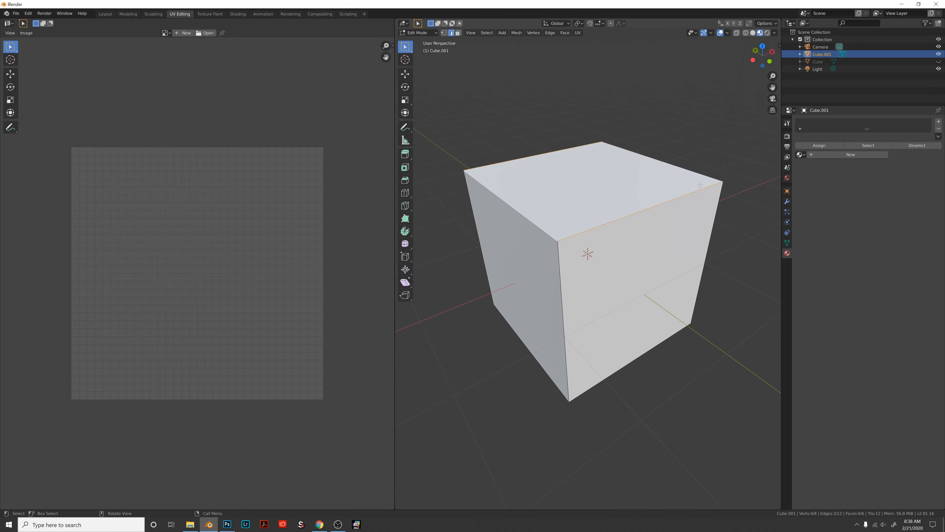
left_click(642, 210)
left_click(514, 210, "shift")
left_click(515, 160, "shift")
middle_click_drag(515, 160, 569, 171)
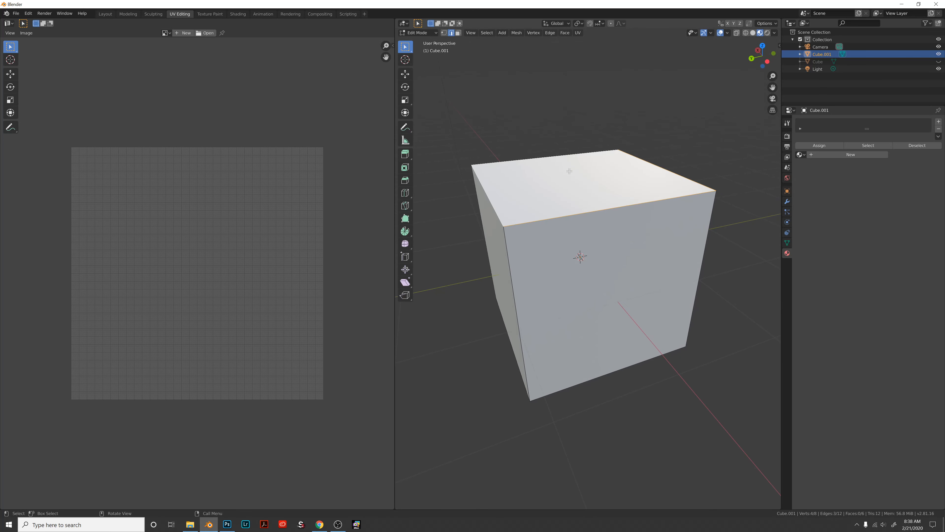
middle_click_drag(589, 242, 548, 260)
left_click(682, 380)
middle_click_drag(682, 380, 611, 305)
middle_click_drag(669, 294, 692, 209)
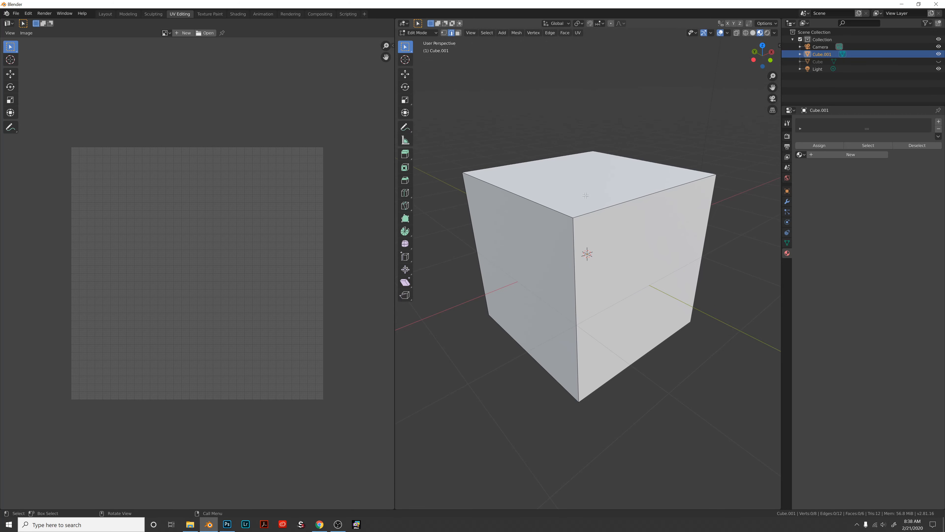
- Select three edges of the cube's top face, leaving one top edge unselected as the hinge
left_click(602, 207)
left_click(518, 196, "shift")
left_click(510, 163, "shift")
- Extend the selection with the two vertical edges that meet the ends of the unselected top edge
middle_click_drag(581, 186, 646, 213)
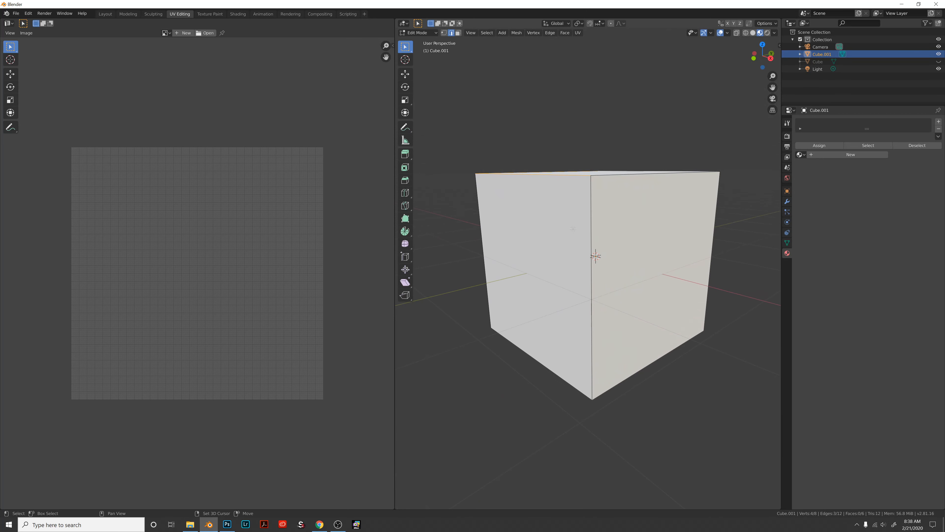
left_click(590, 226, "shift")
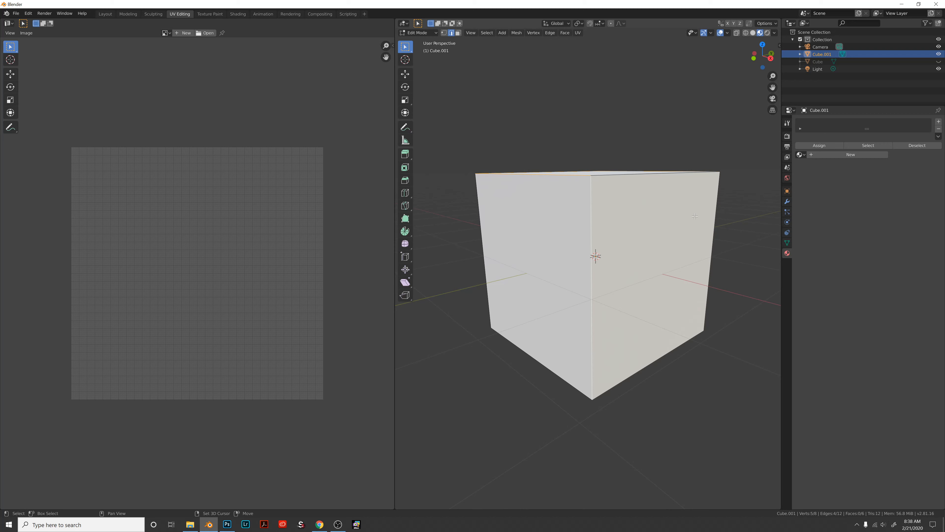
left_click(714, 222, "shift")
- Add two opposite bottom edges to the selection and mark all seven selected edges as UV seams
middle_click_drag(714, 222, 574, 344)
left_click(566, 346, "shift")
left_click(675, 347, "shift")
right_click(579, 345)
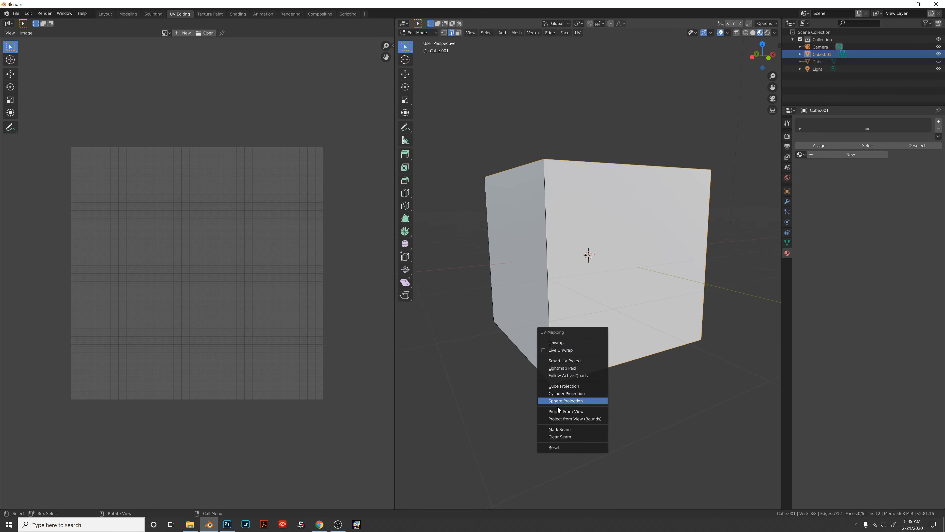
left_click(558, 427)
- Select all of the cube's geometry and unwrap it along the seven marked seams
middle_click_drag(558, 427, 658, 235)
key("a")
key("u")
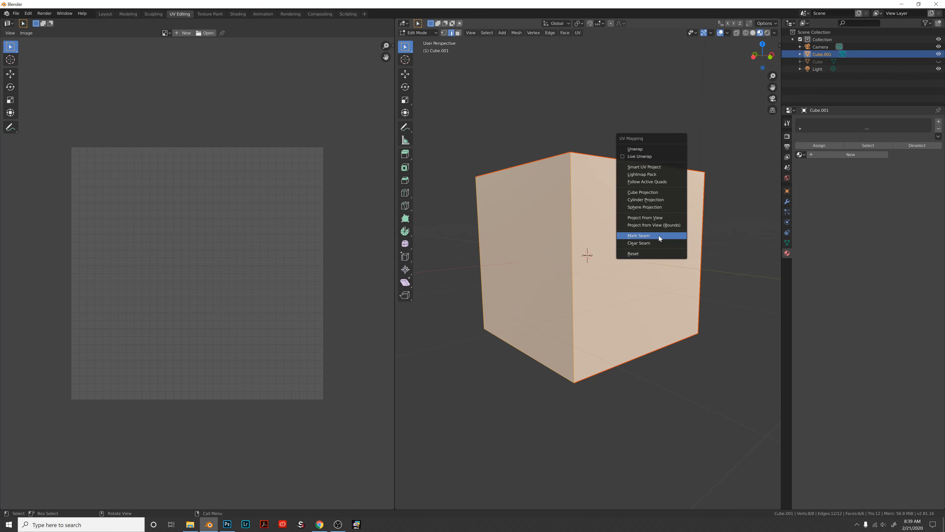
left_click(635, 150)
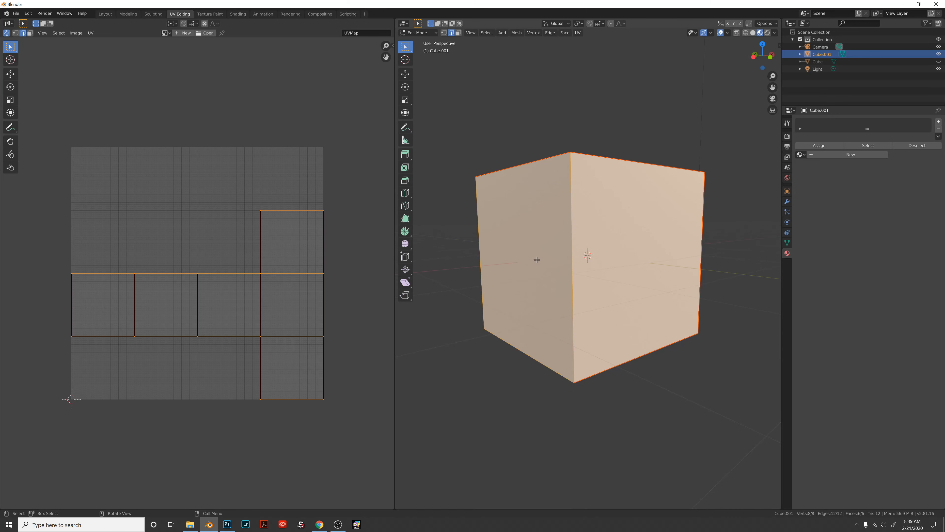
- Alternate between deselecting and selecting the whole cube to compare its seams with the UV layout, ending with everything selected
key("alt+a")
key("a")
key("alt+a")
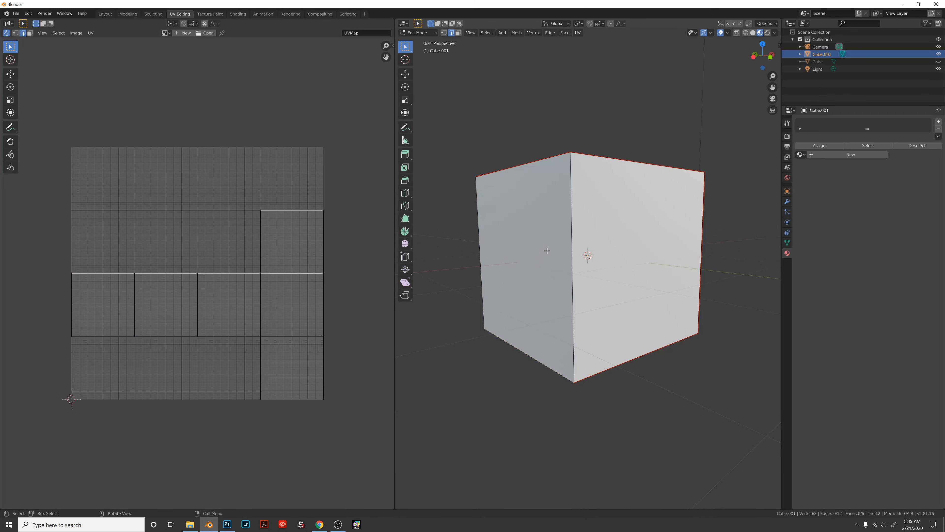
key("a")
key("alt+a")
key("a")
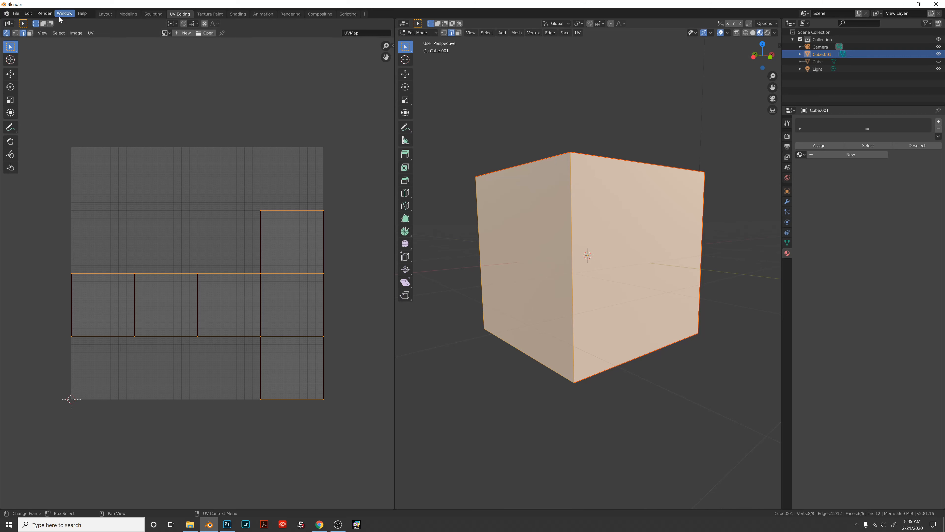
- Start exporting the cube's UV layout and choose the Desktop as the destination folder
left_click(91, 33)
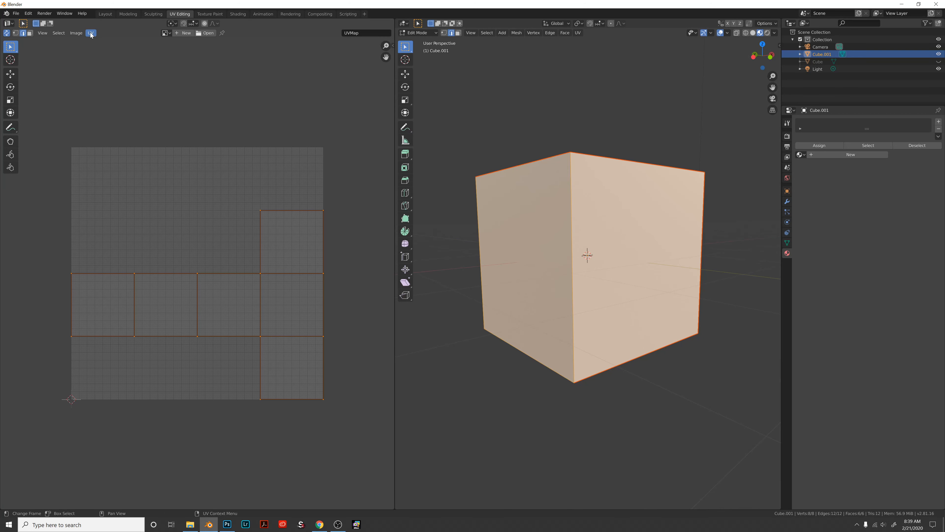
mouse_move(110, 188)
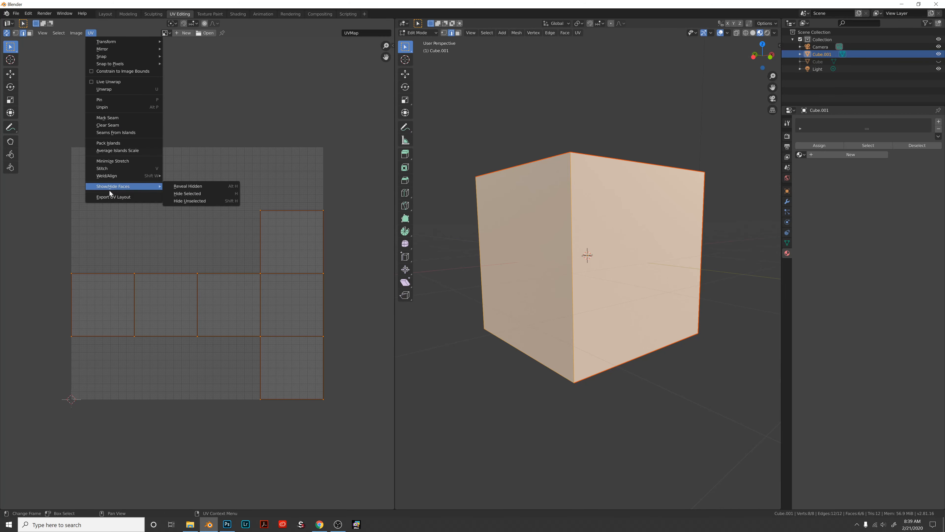
left_click(109, 198)
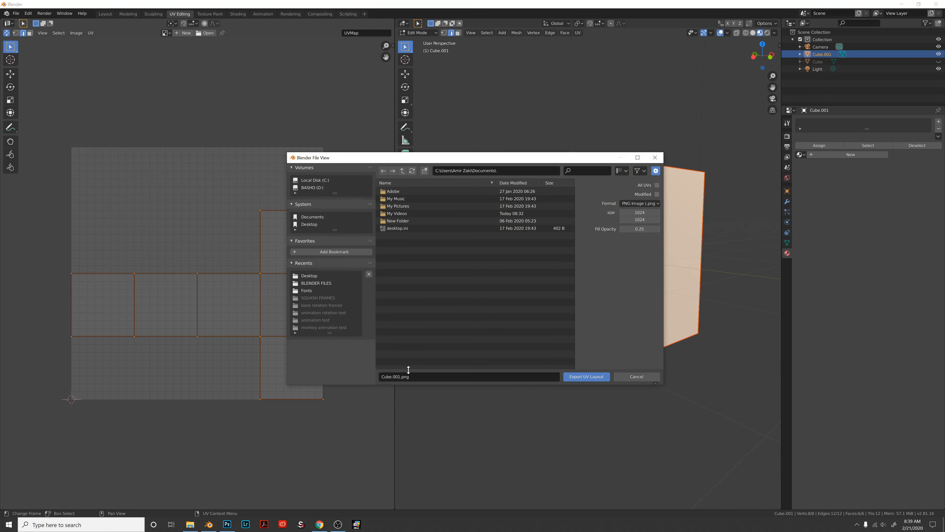
left_click(393, 377)
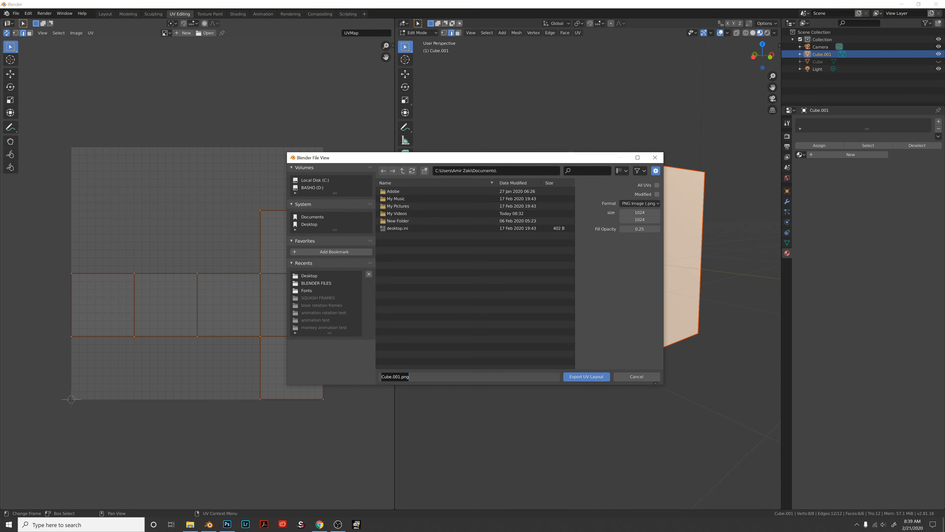
left_click(314, 224)
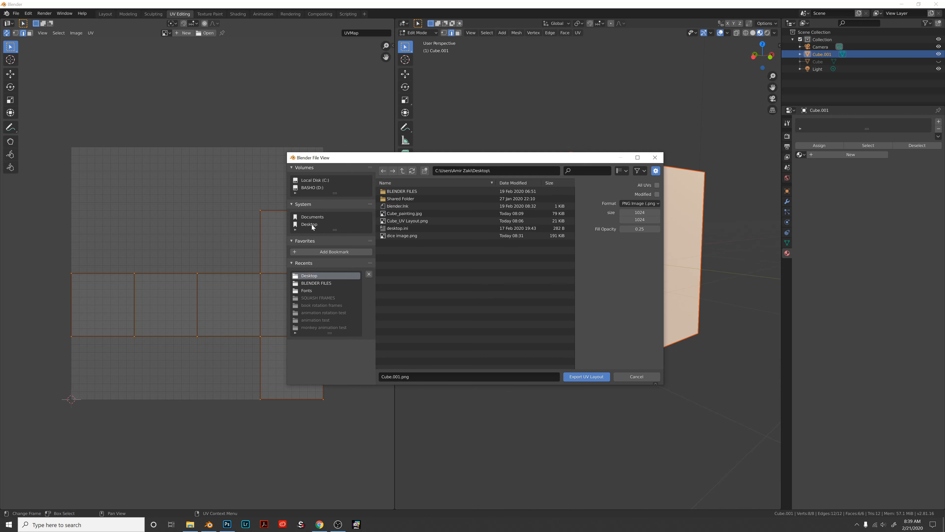
- Name the file "Cube custom uv layout.png" and export the UV layout
left_click(399, 377)
left_click(398, 376)
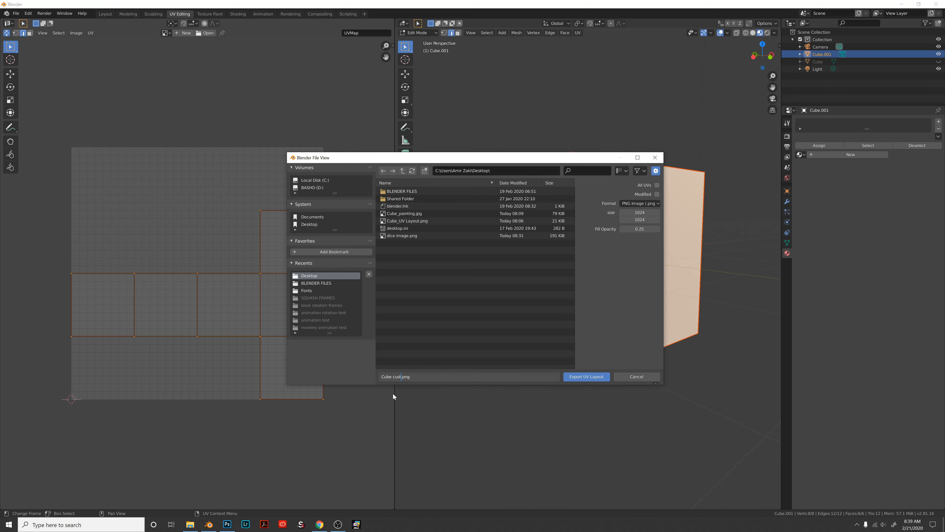
type("custom uv")
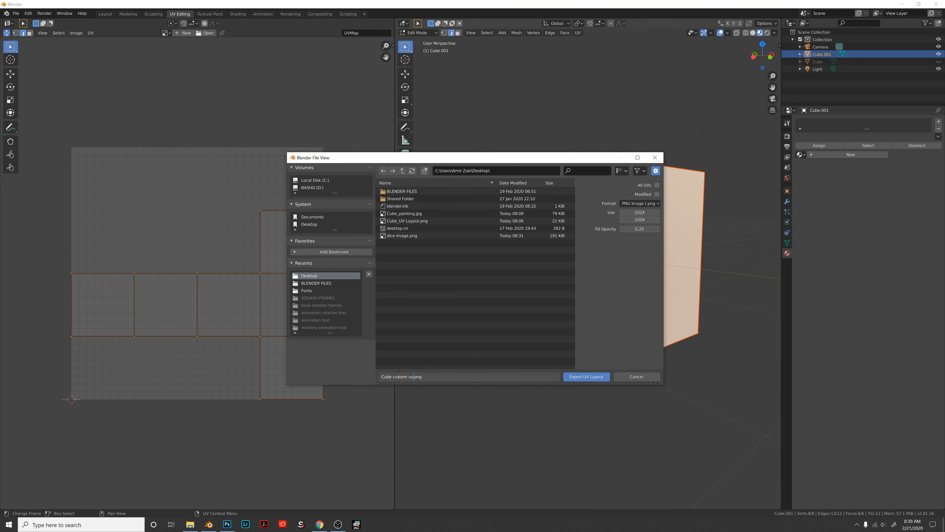
type(" layop")
key("BackSpace")
key("BackSpace")
key("BackSpace")
key("BackSpace")
key("BackSpace")
type("out")
left_click(588, 376)
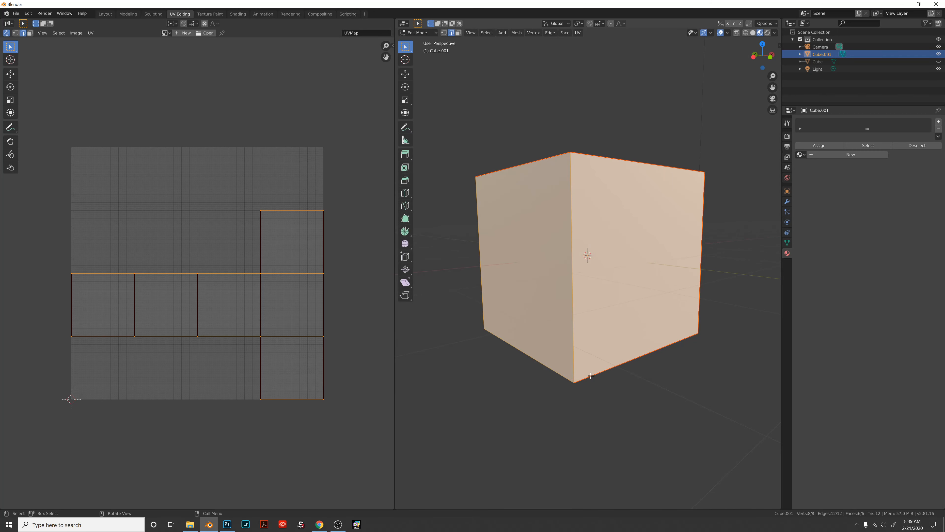
- Switch to Photoshop and open "Cube custom uv layout.png" from the Desktop, assigning the working RGB profile
left_click(227, 524)
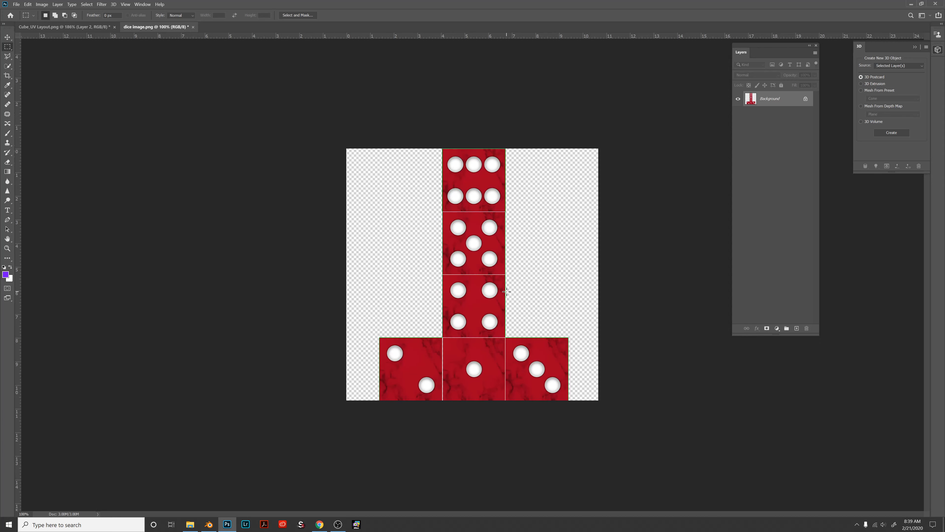
key("ctrl+0")
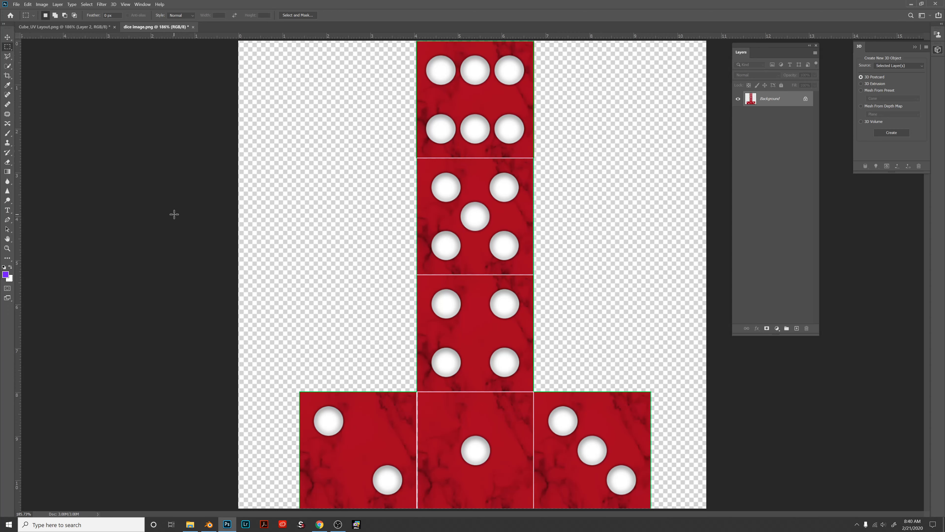
key("ctrl+o")
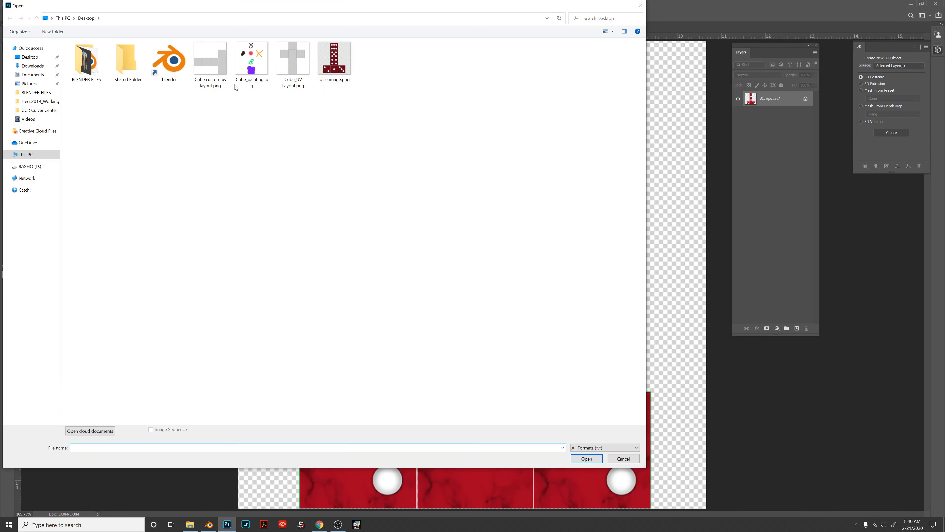
left_click(204, 62)
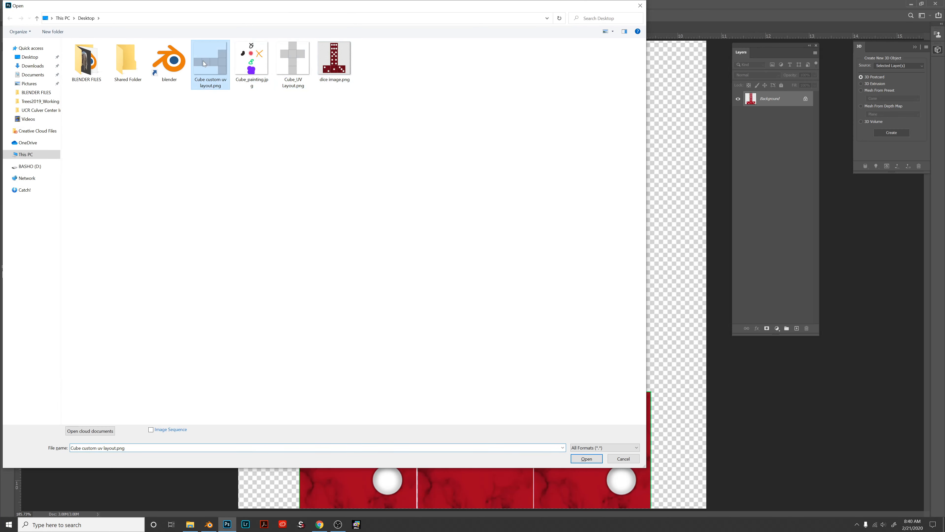
left_click(595, 457)
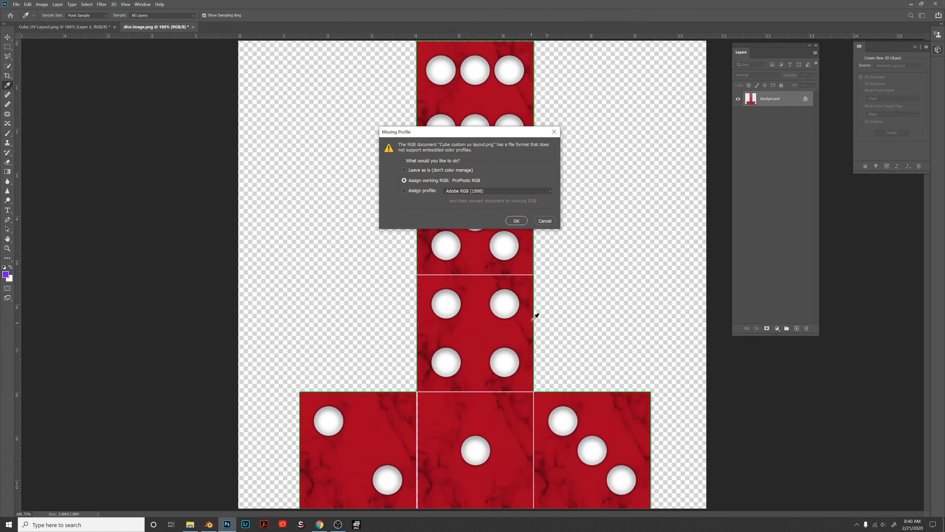
left_click(515, 221)
key("m")
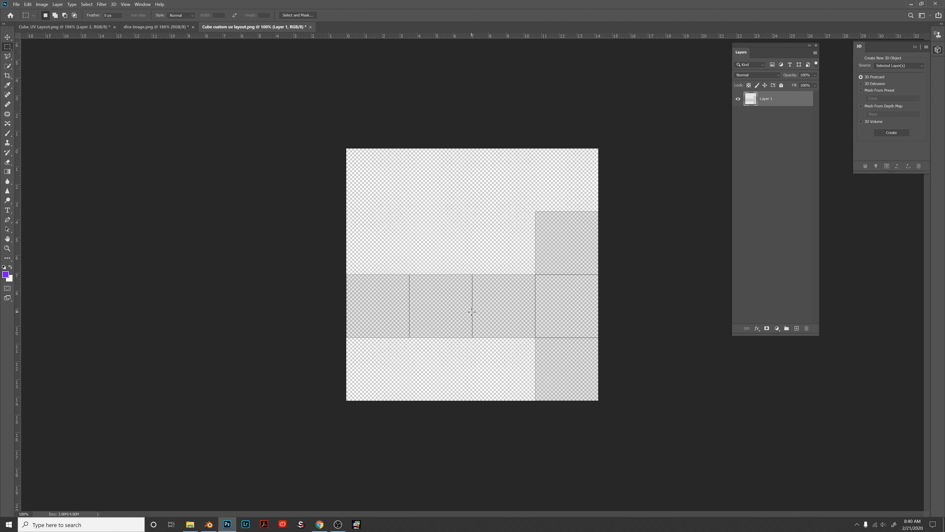
key("ctrl+plus")
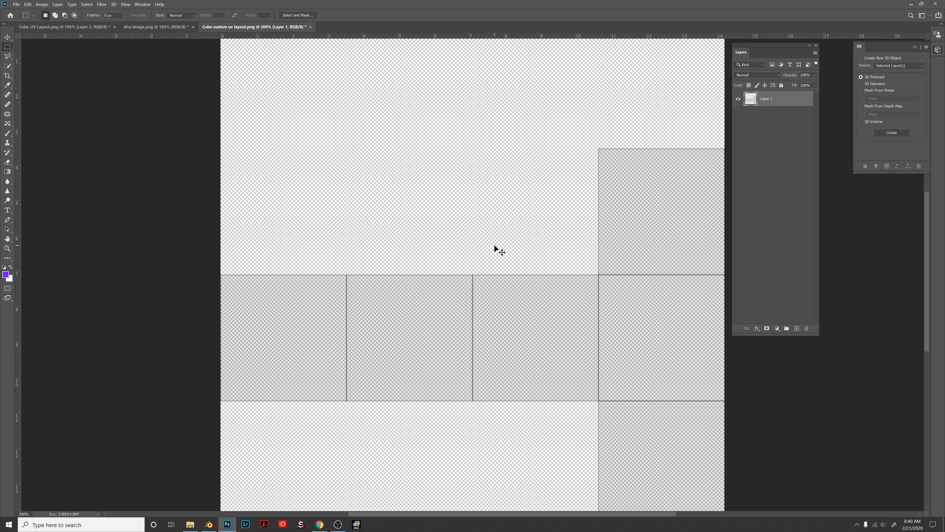
key("ctrl+minus")
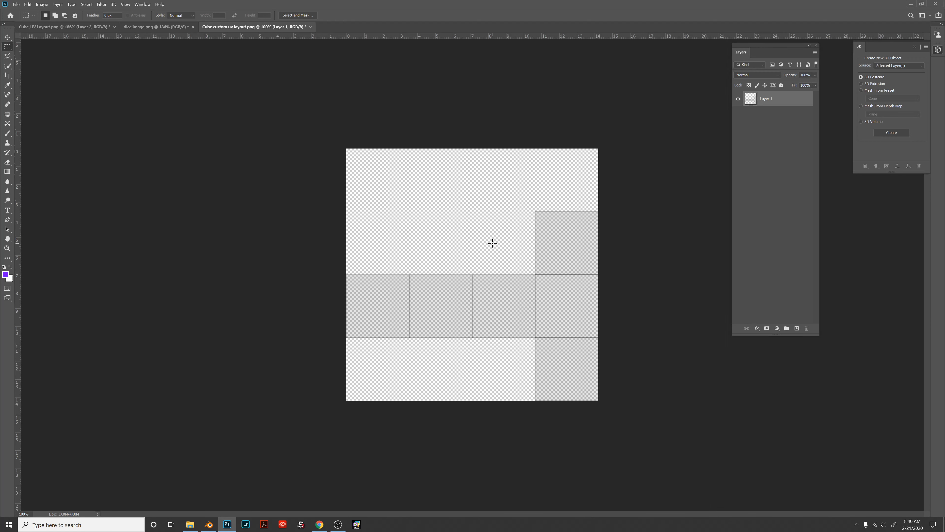
key("ctrl+0")
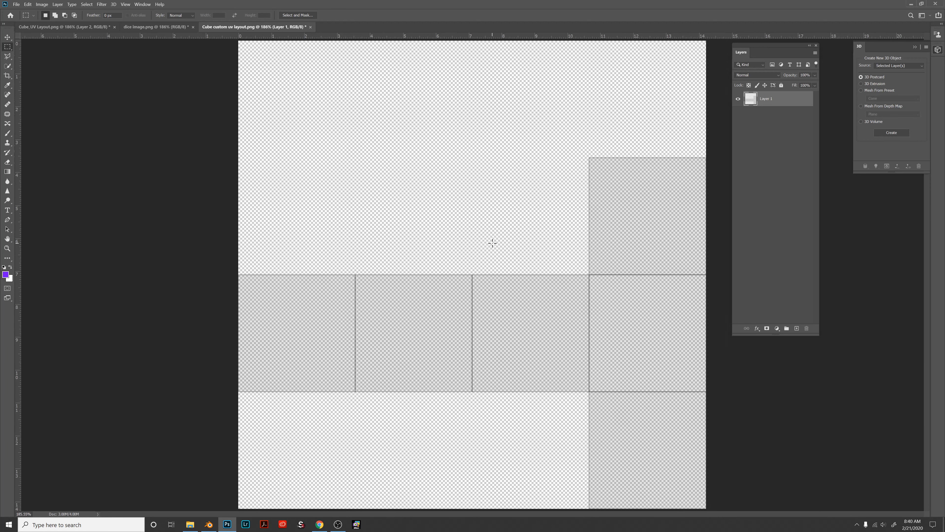
- Copy the entire dice image into the custom UV layout document and place the UV layout layer above it
left_click(141, 28)
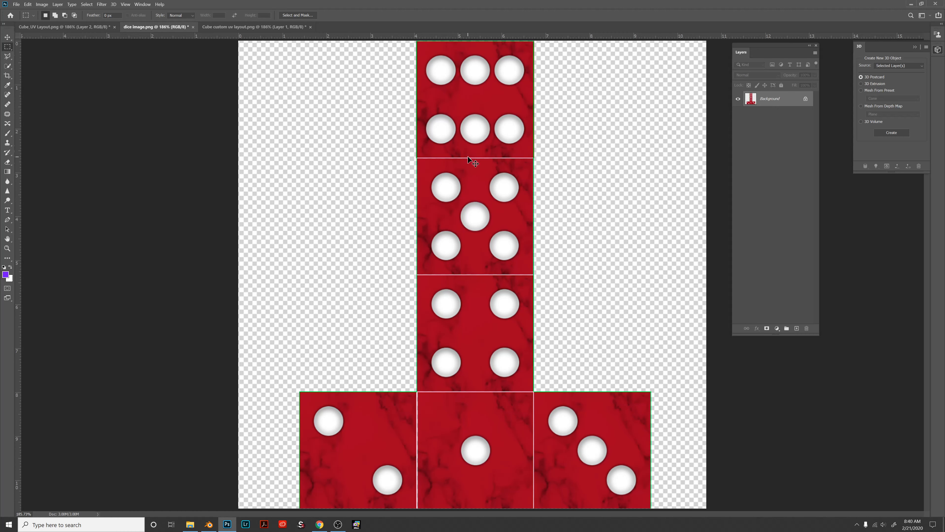
key("ctrl+a")
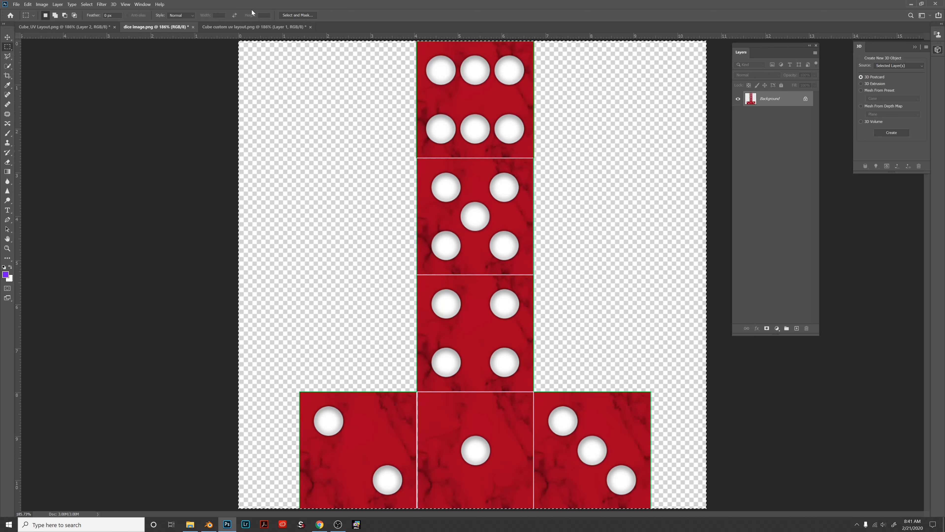
left_click(249, 27)
key("ctrl+v")
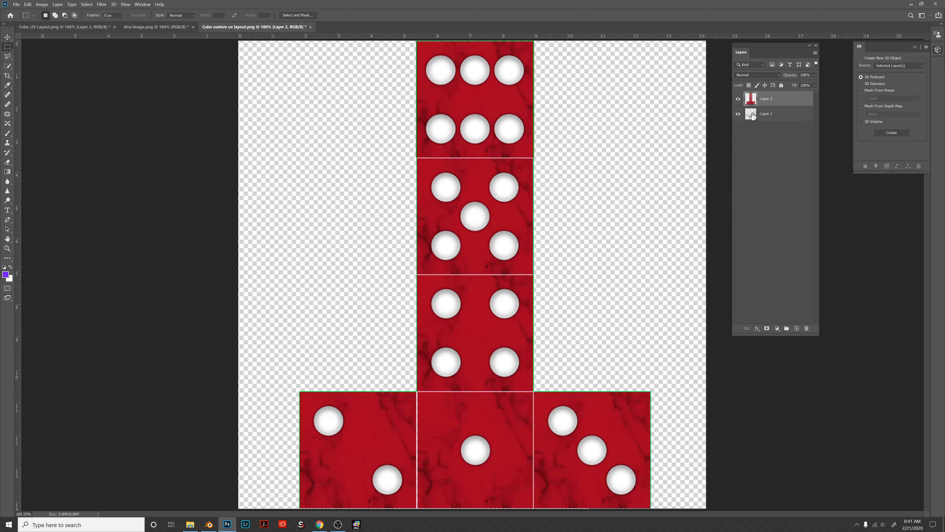
left_click_drag(767, 112, 779, 98)
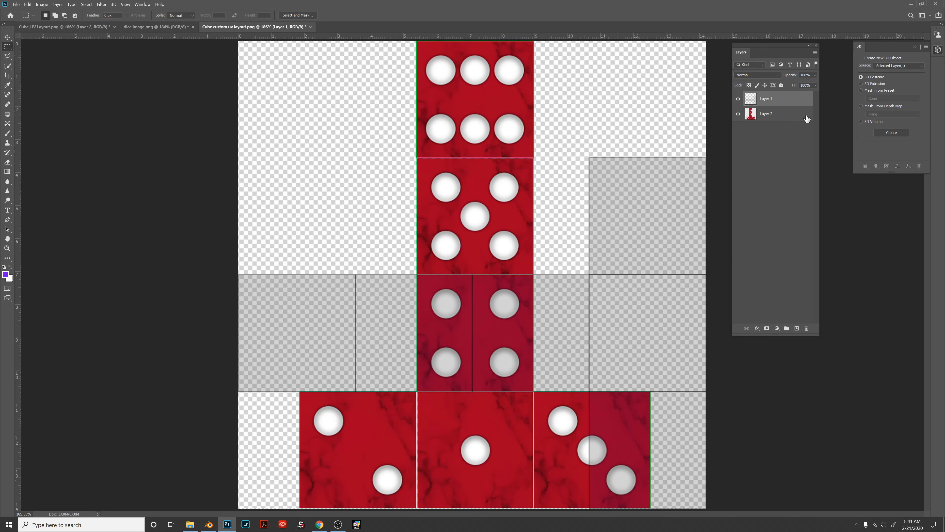
left_click(795, 119)
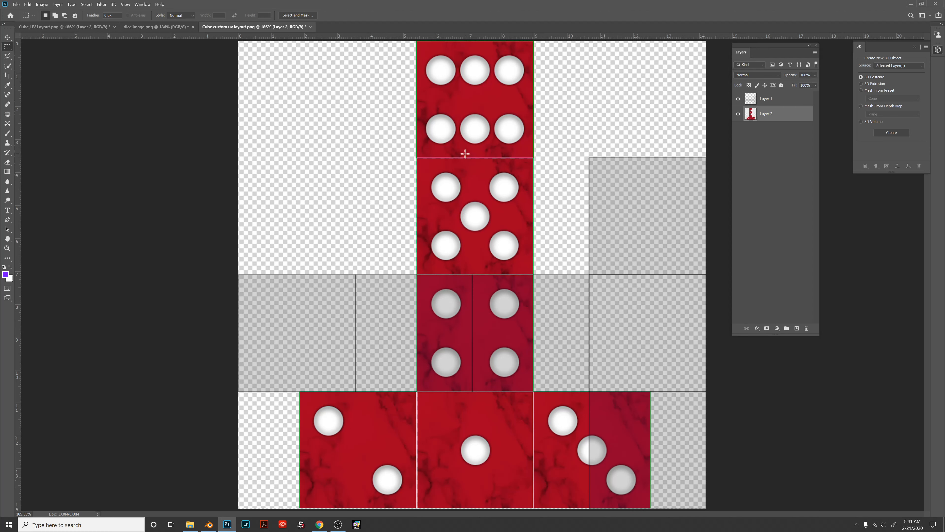
- Try rotating the cube's whole UV layout upright in Blender, cancel the rotation and return to Photoshop
left_click(207, 525)
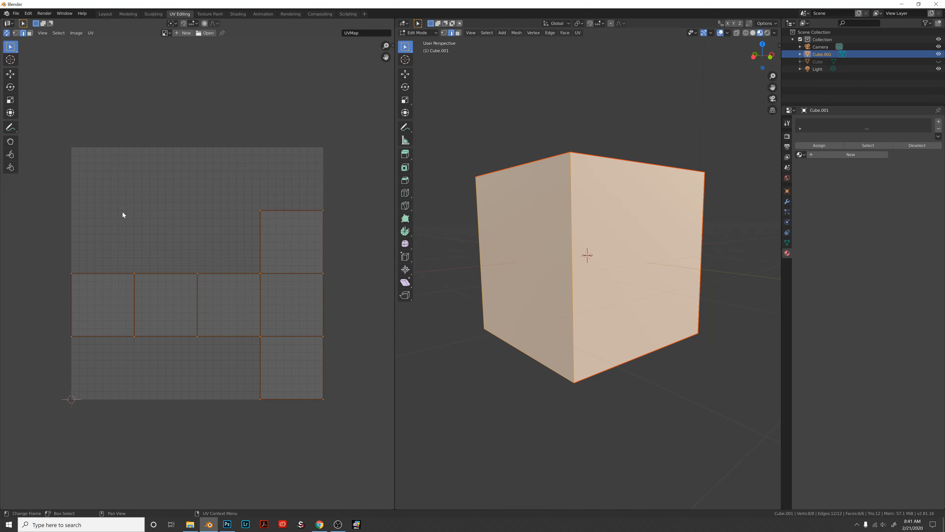
left_click_drag(32, 186, 361, 421)
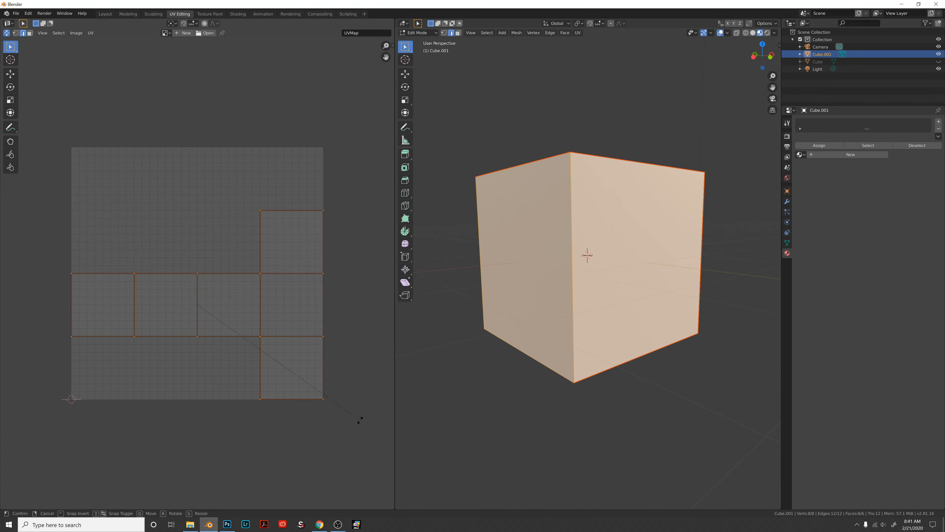
key("r")
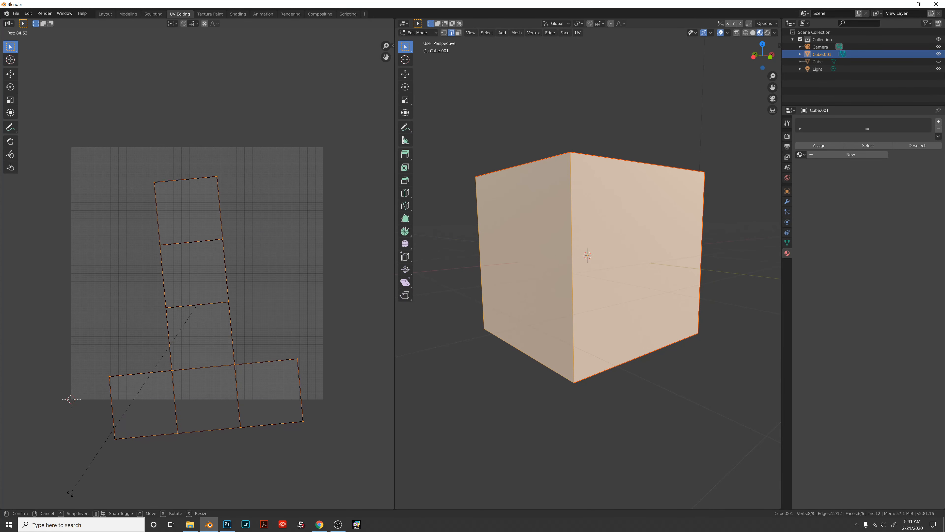
key("Escape")
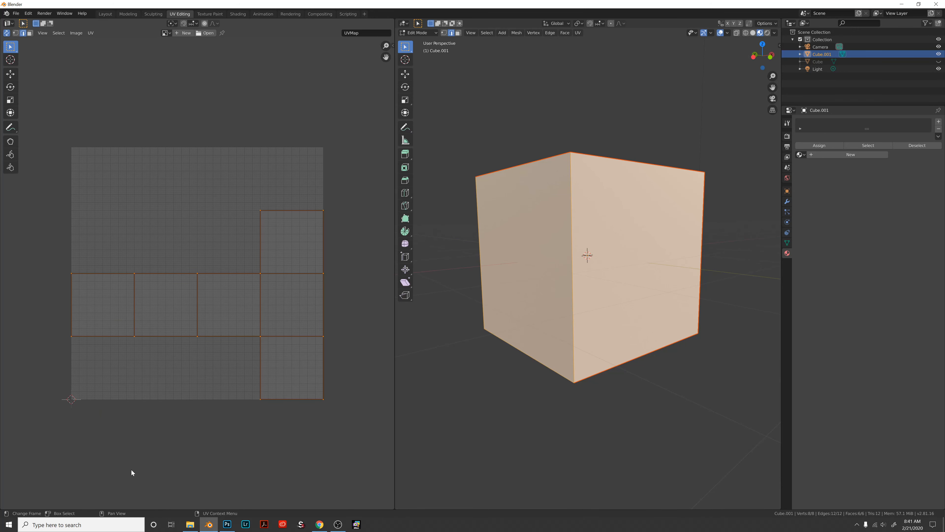
left_click(226, 523)
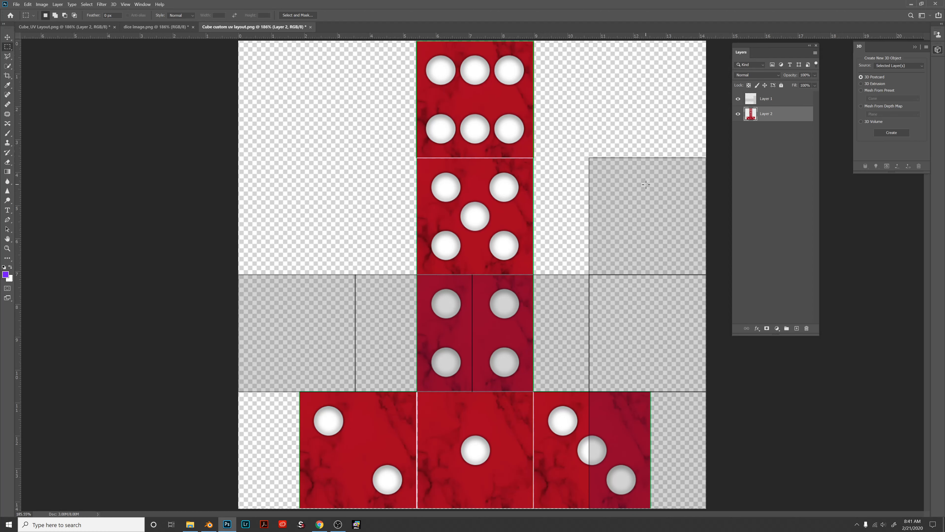
- Rotate the dice layer by -90° and move it down so its faces line up with the UV layout squares
key("ctrl+t")
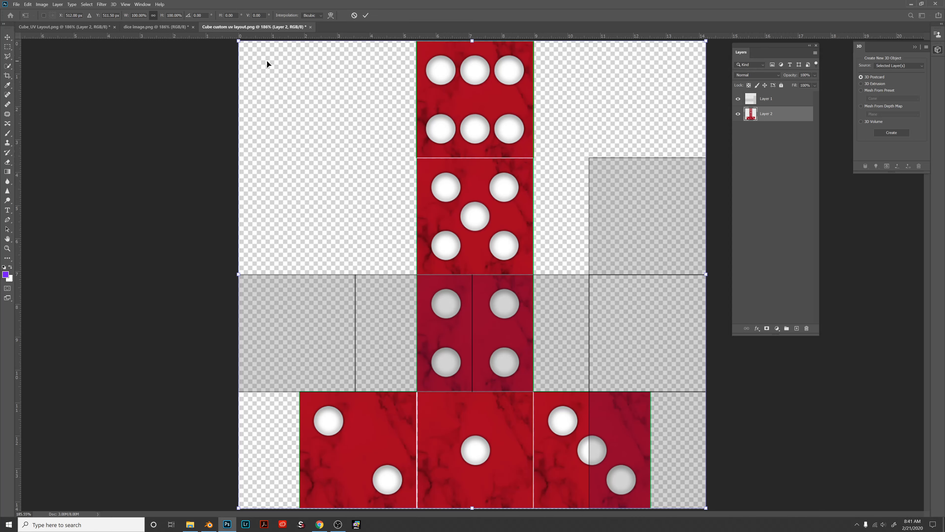
left_click_drag(215, 82, 272, 514)
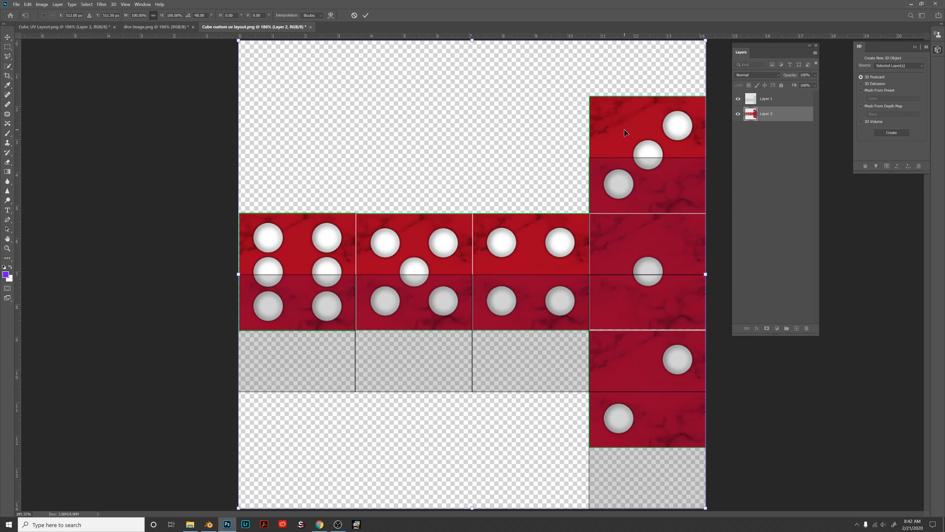
left_click_drag(625, 133, 627, 194)
key("Down")
key("Down")
key("Down")
key("Down")
key("Down")
key("Down")
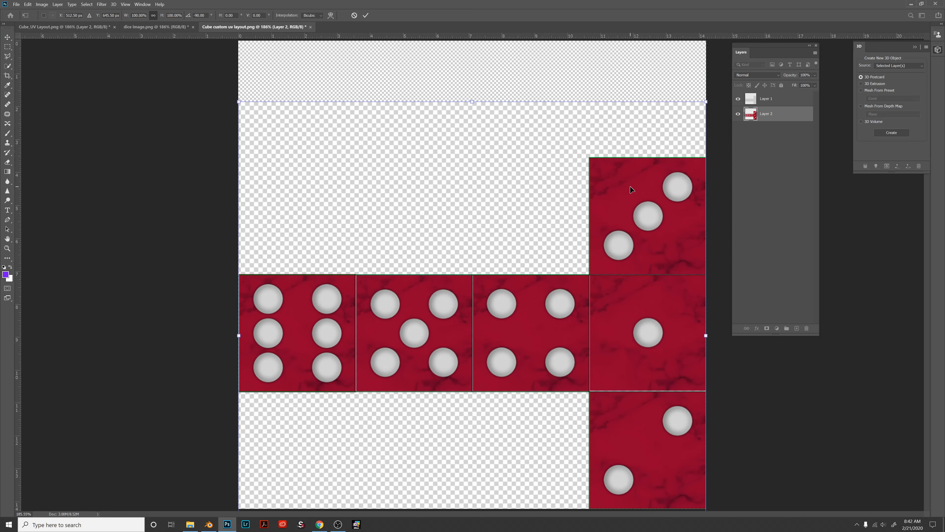
key("Return")
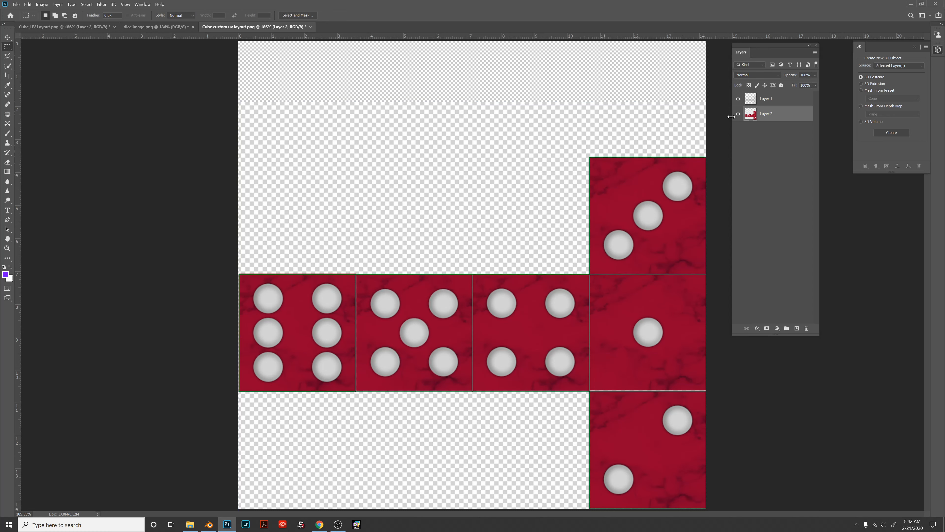
- Toggle the UV layout and dice layers to check their alignment, leaving only the dice layer visible
left_click(738, 99)
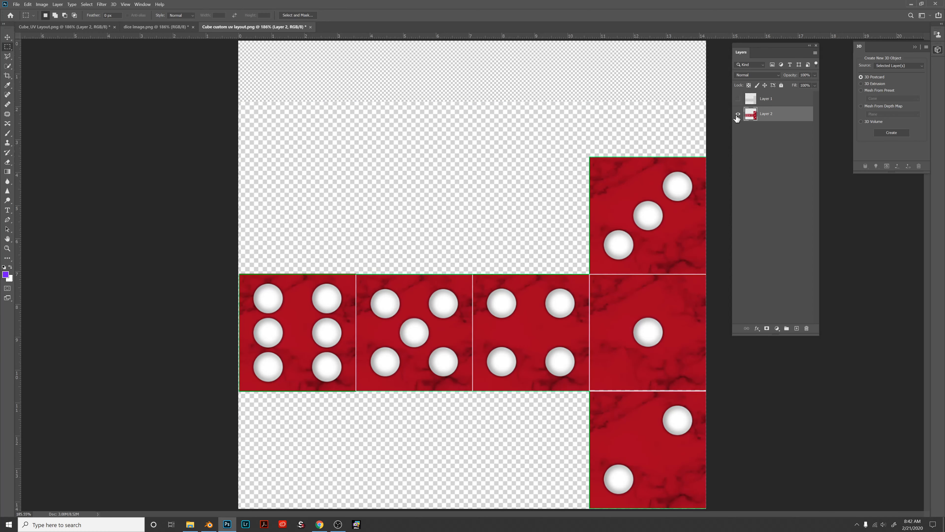
left_click(738, 99)
left_click(739, 99)
left_click(736, 116)
left_click(736, 115)
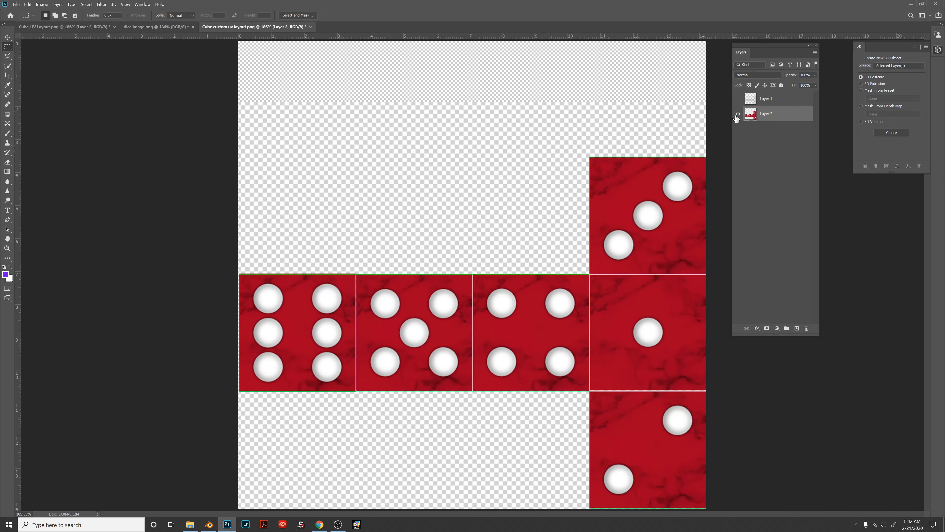
- Load the dice layer's contents as a selection, dismissing the Layer Style dialog without changes
double_click(753, 118)
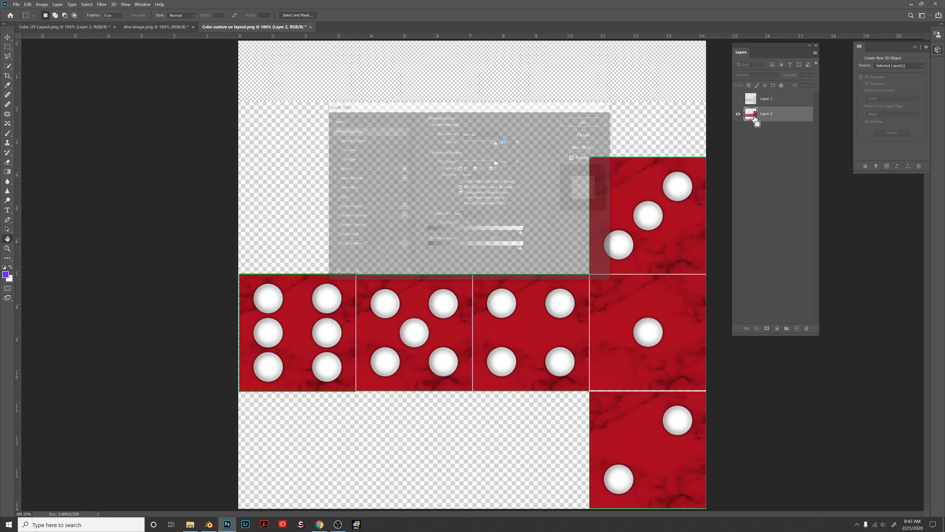
left_click(582, 135)
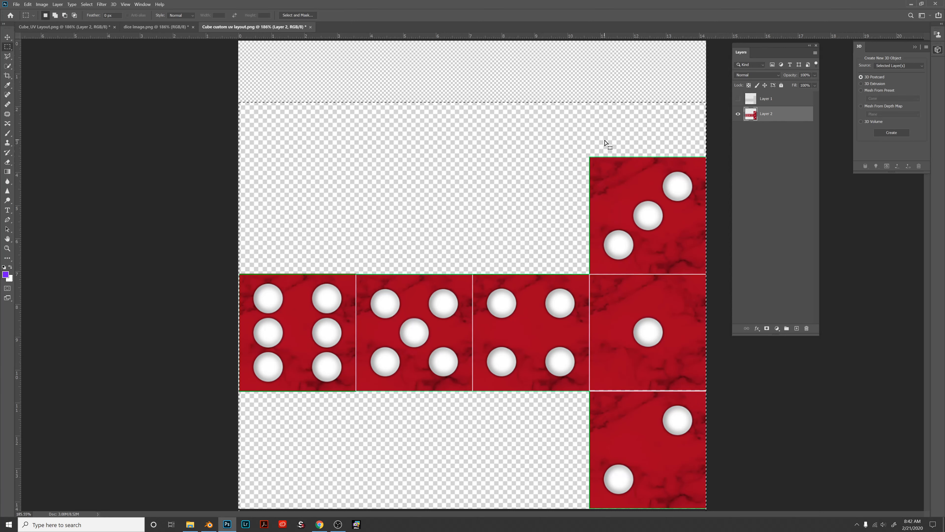
- Clear the selection around the dice layer, switch to the lasso tool and make Layer 1 active
left_click(652, 151)
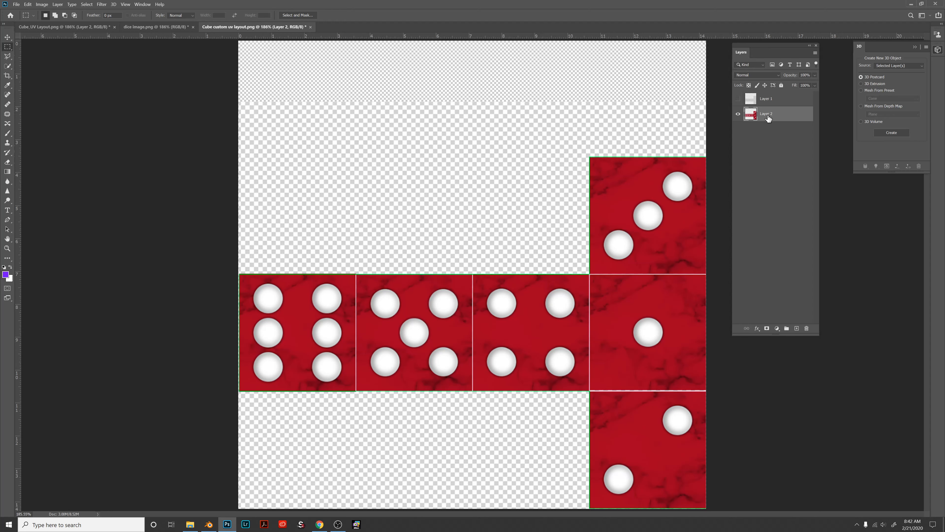
left_click(7, 56)
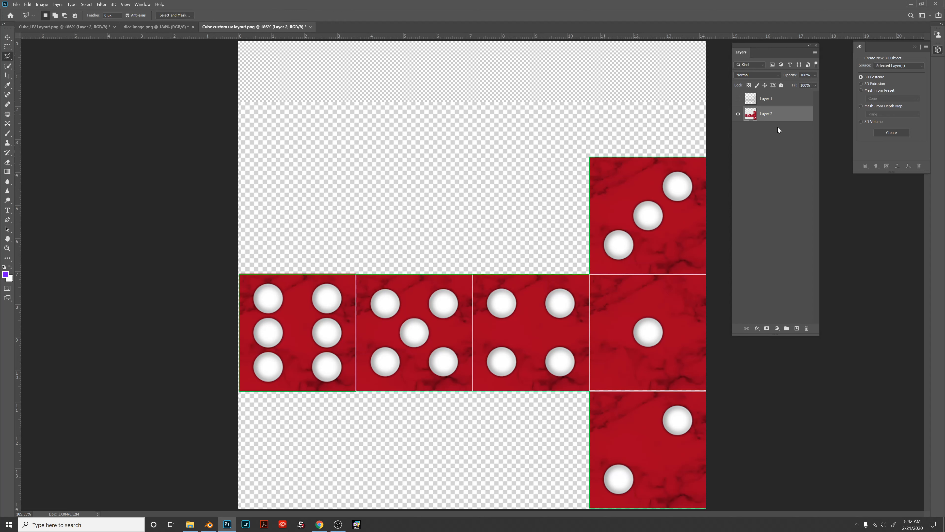
left_click(770, 99)
- Start saving the dice layout as a separate file in JPEG format
left_click(28, 4)
mouse_move(42, 7)
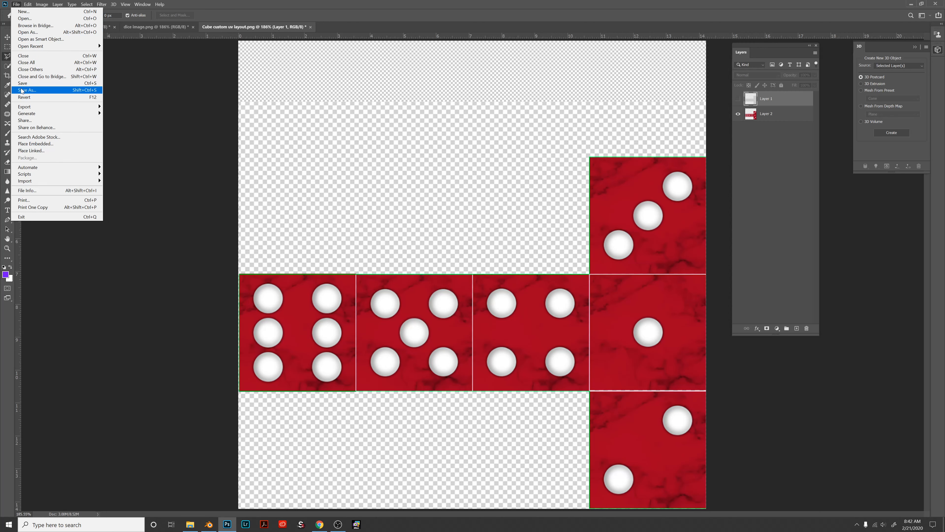
left_click(22, 90)
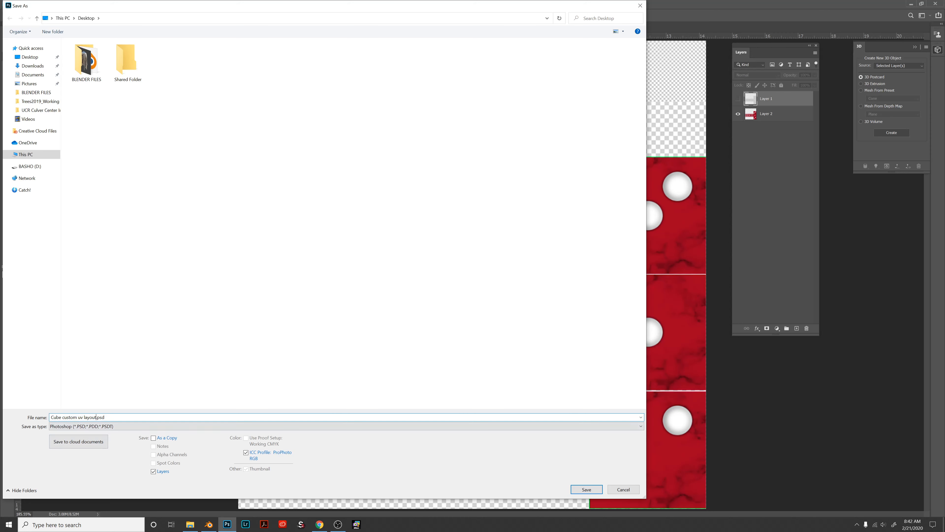
left_click(92, 427)
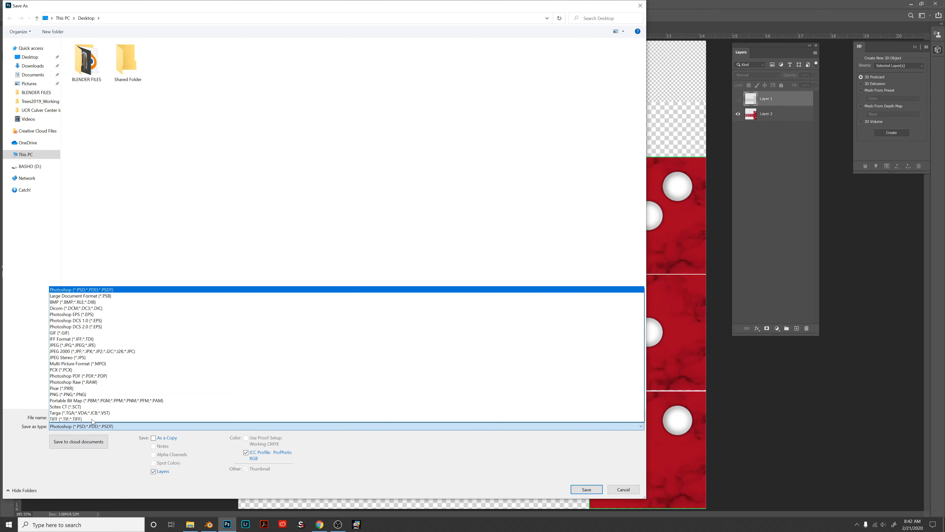
left_click(80, 345)
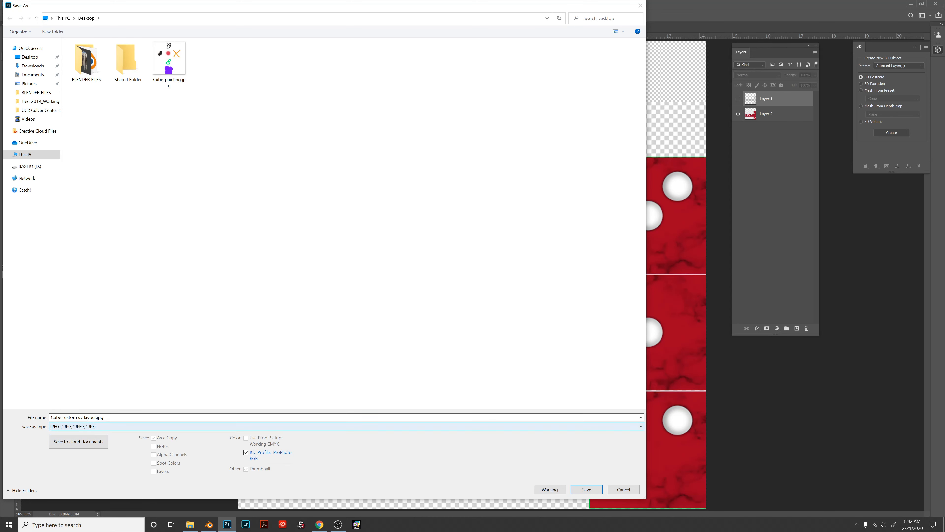
- Name the file "Cube dice textures.jpg" and save it to the Desktop with the default JPEG options
left_click(93, 417)
key("Right")
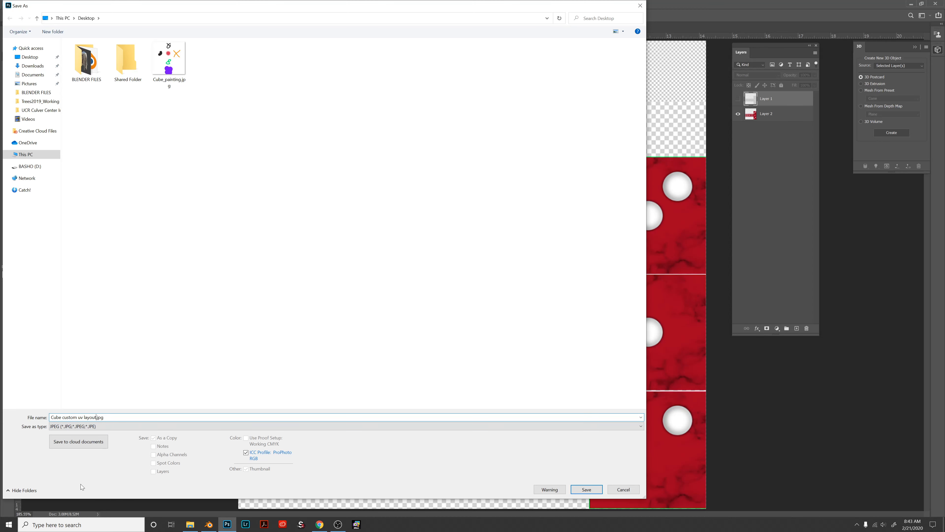
key("BackSpace")
key("BackSpace")
key("BackSpace")
key("BackSpace")
key("BackSpace")
key("BackSpace")
key("BackSpace")
key("BackSpace")
key("BackSpace")
key("BackSpace")
key("BackSpace")
key("BackSpace")
key("BackSpace")
key("BackSpace")
key("BackSpace")
key("BackSpace")
type("dice")
left_click(30, 57)
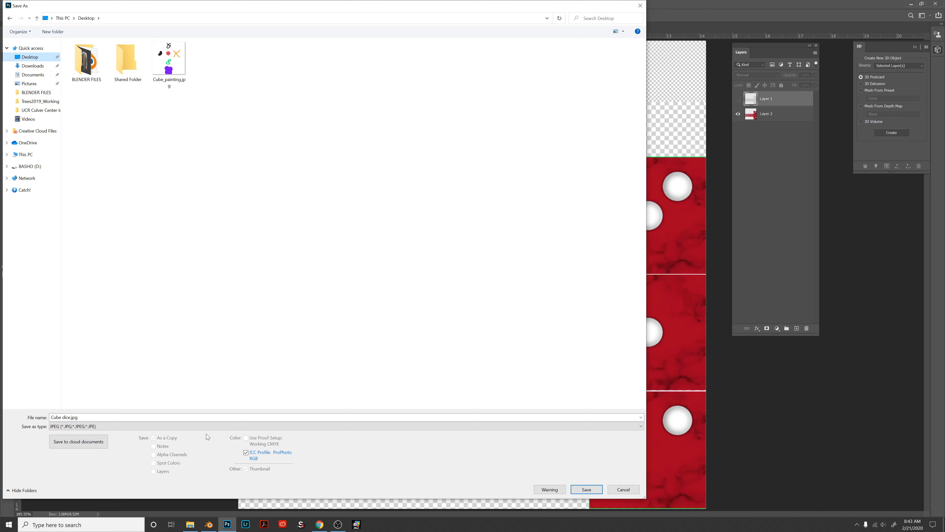
left_click(87, 417)
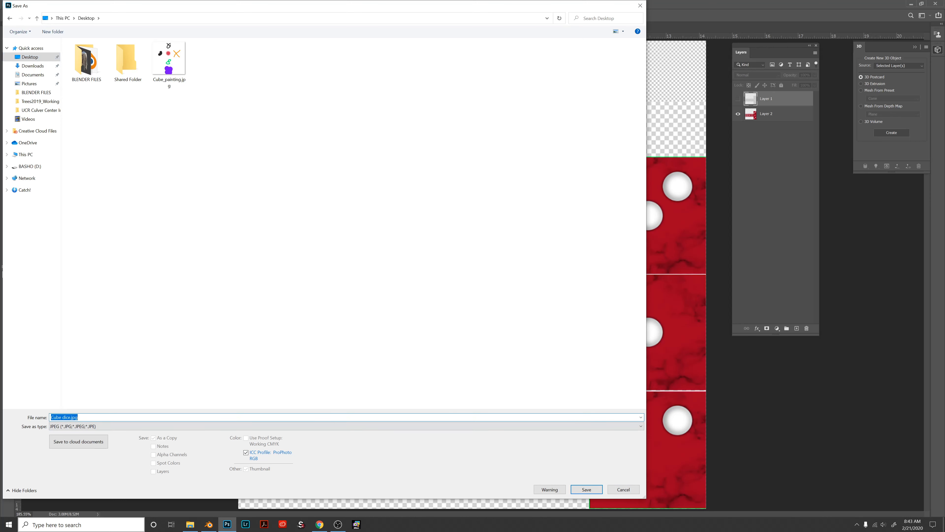
left_click(62, 417)
type("textures")
left_click(586, 489)
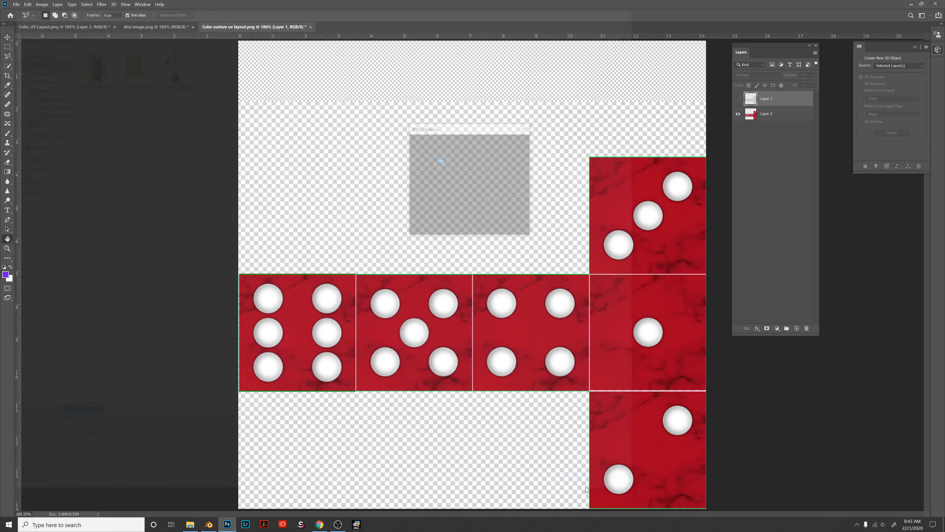
left_click(513, 142)
- Switch to Blender, put the cube in Object Mode and give it a new material
left_click(208, 524)
key("Tab")
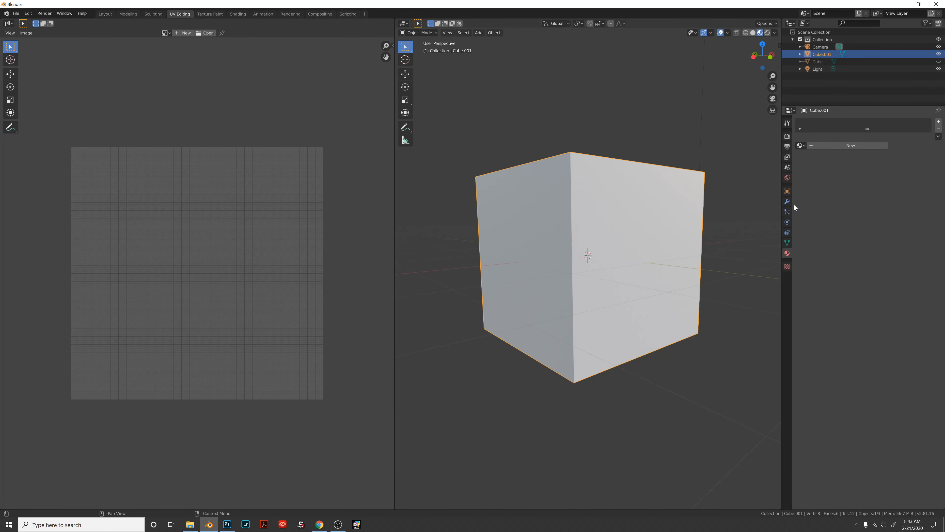
left_click(831, 146)
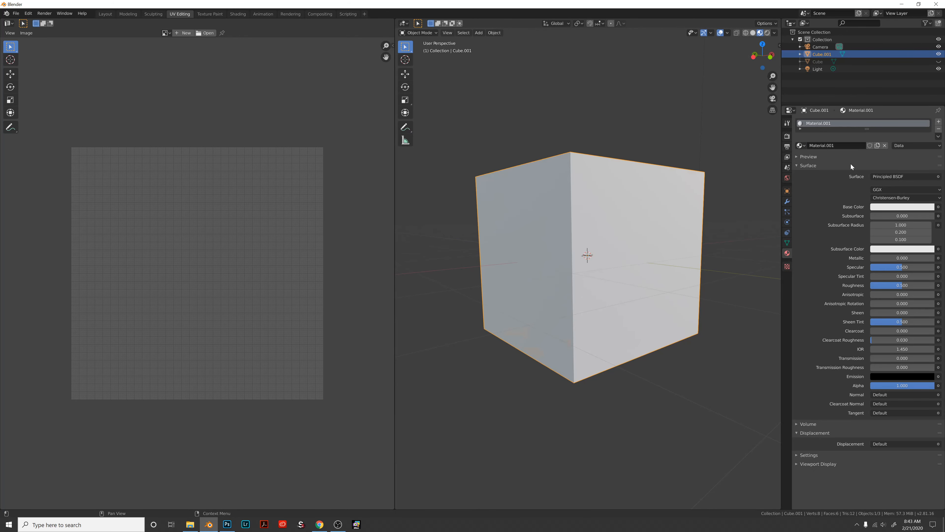
- Assign an Image Texture to the Base Color of the cube's material
middle_click_drag(631, 214, 630, 179)
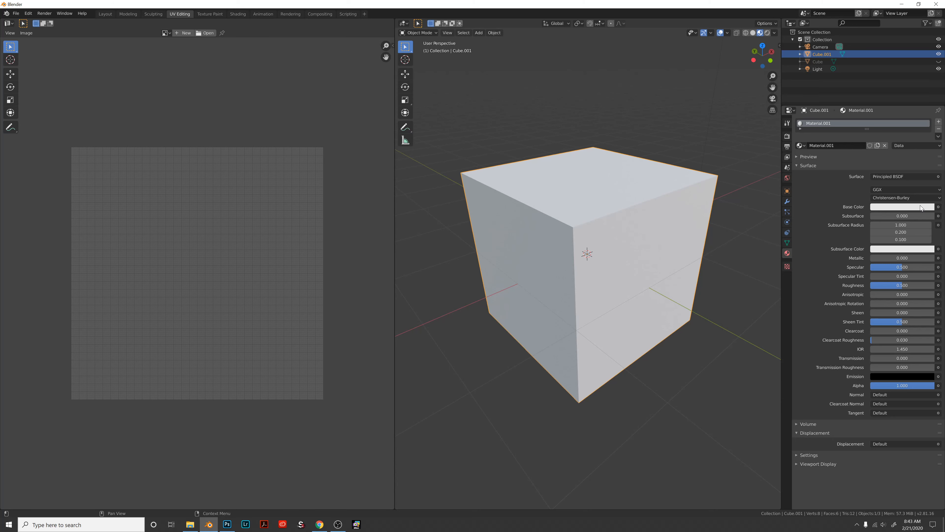
left_click(938, 207)
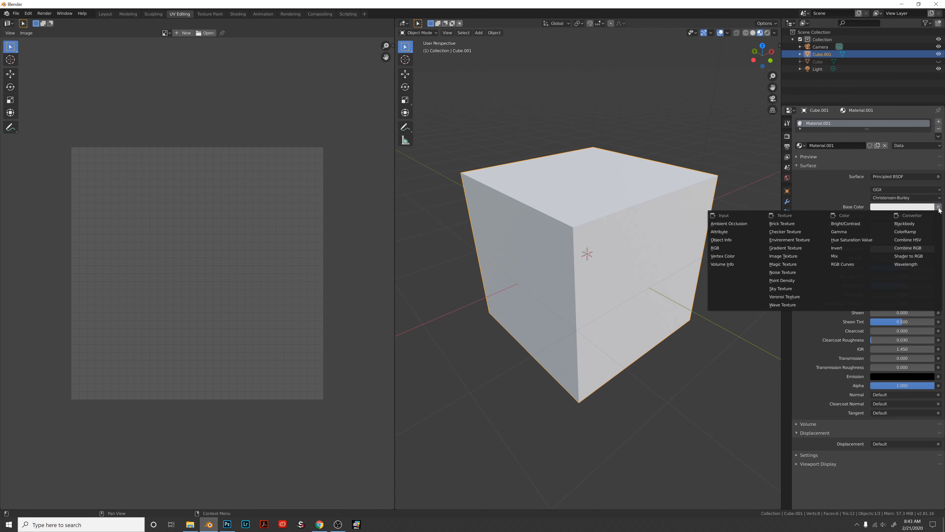
left_click(795, 257)
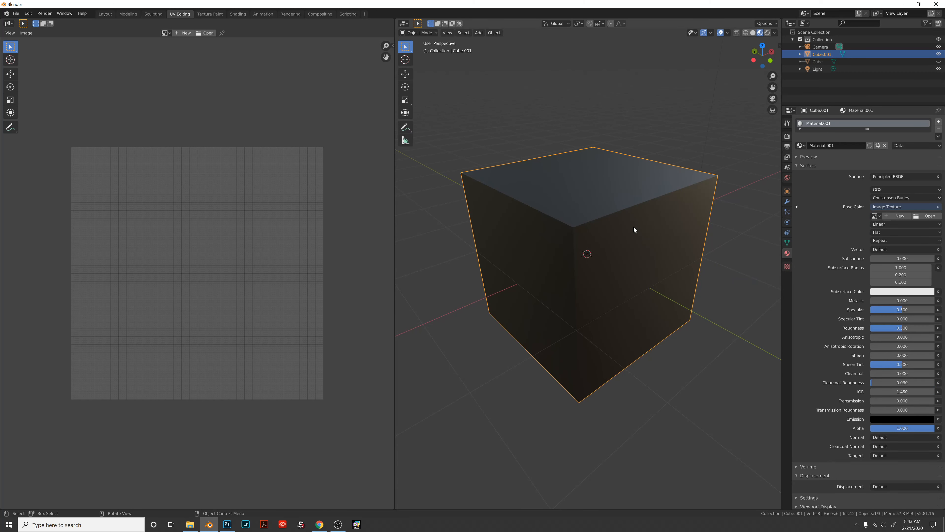
- Load "Cube dice textures.jpg" from the Desktop as the Base Color image
left_click(917, 216)
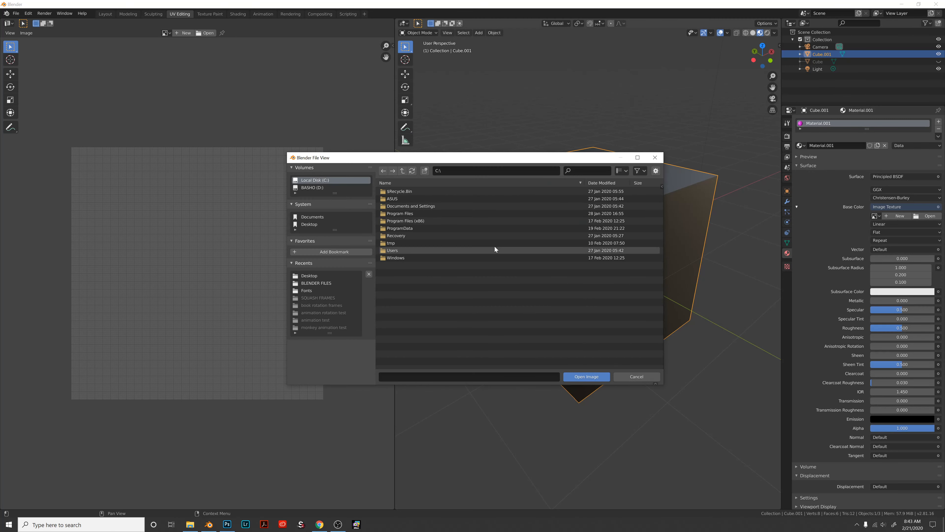
left_click(330, 224)
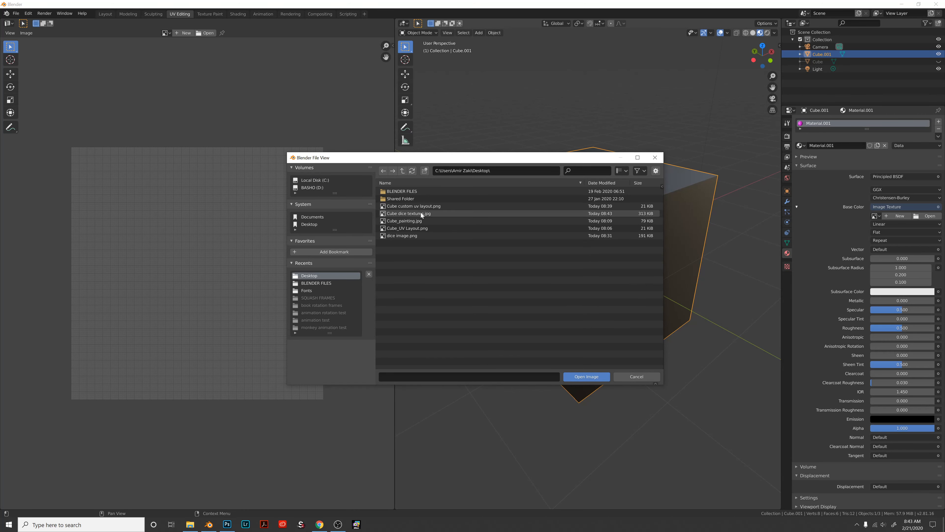
left_click(384, 214)
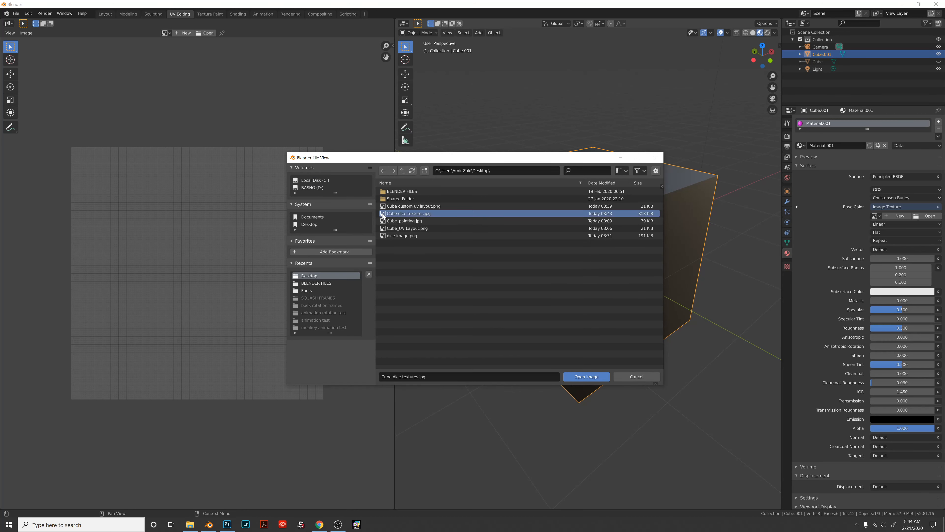
left_click(587, 377)
- Enter Edit Mode on the cube to compare its textured faces with the UV layout
scroll(558, 260, "down", 3)
key("Tab")
middle_click_drag(539, 305, 521, 209)
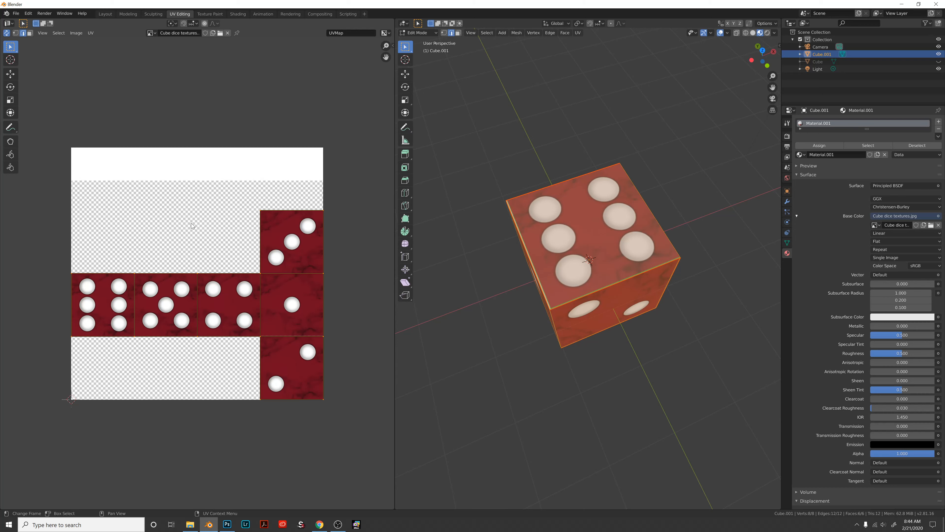
- Try rotating the cube's whole UV layout by 90° over the dice texture and check the cube's faces
left_click_drag(342, 179, 49, 460)
key("r")
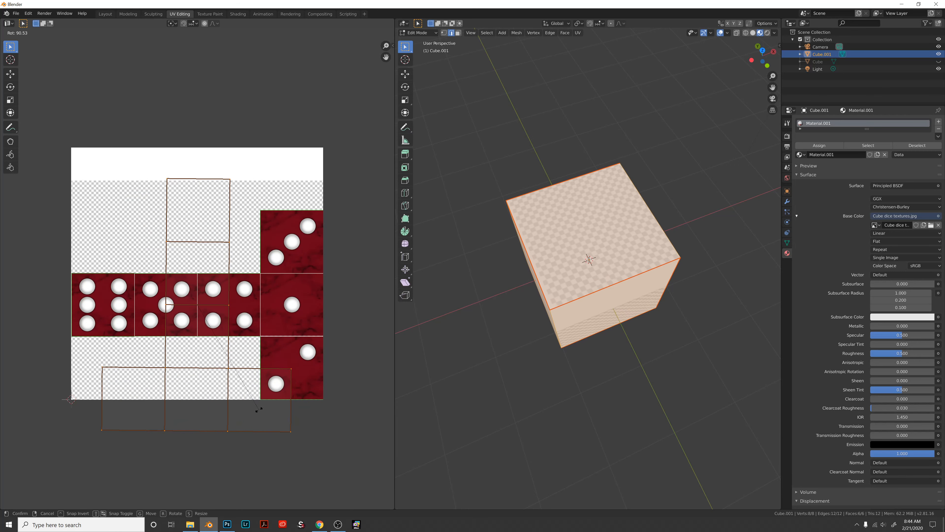
type("90")
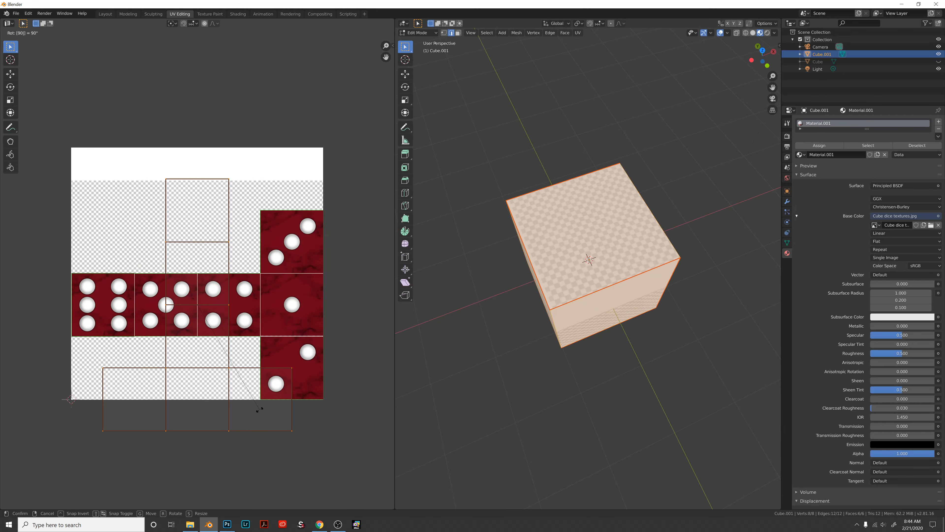
key("Return")
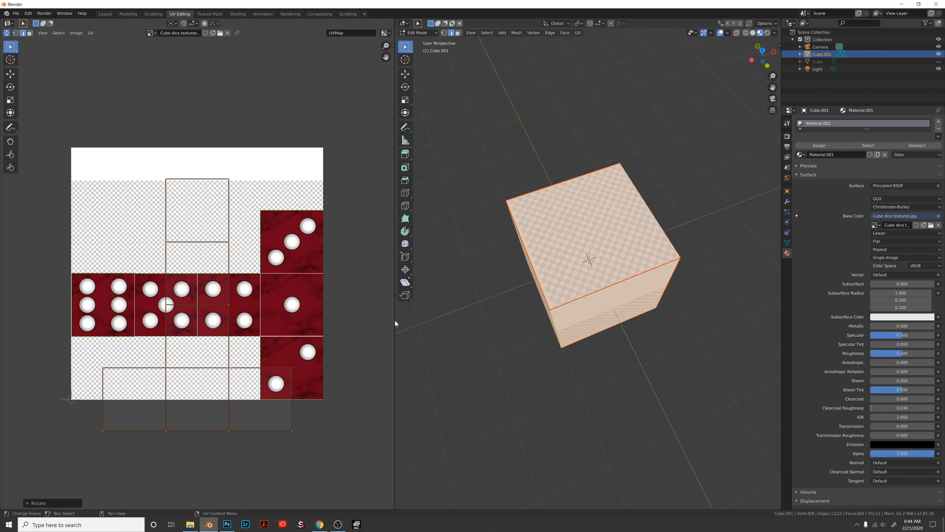
middle_click_drag(581, 261, 610, 285)
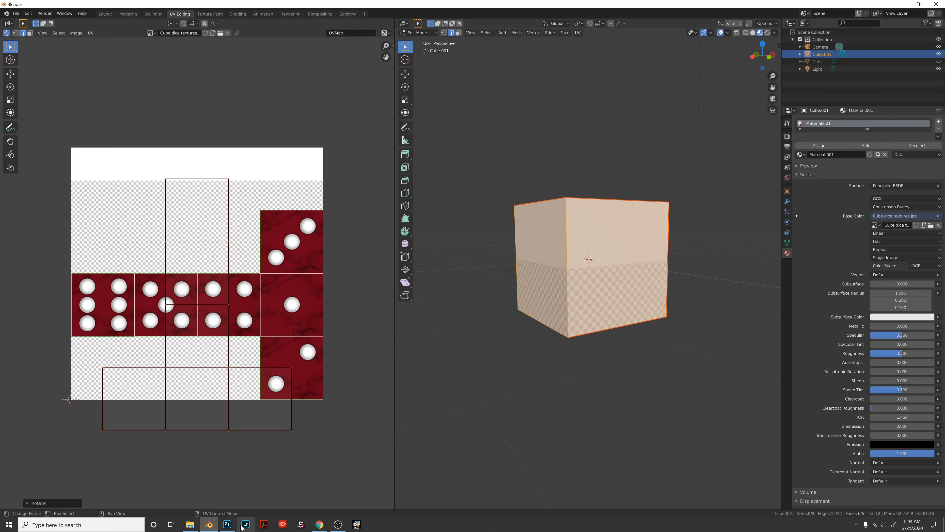
- Look at the dice image in Photoshop, return to Blender and undo the UV layout rotation
left_click(227, 525)
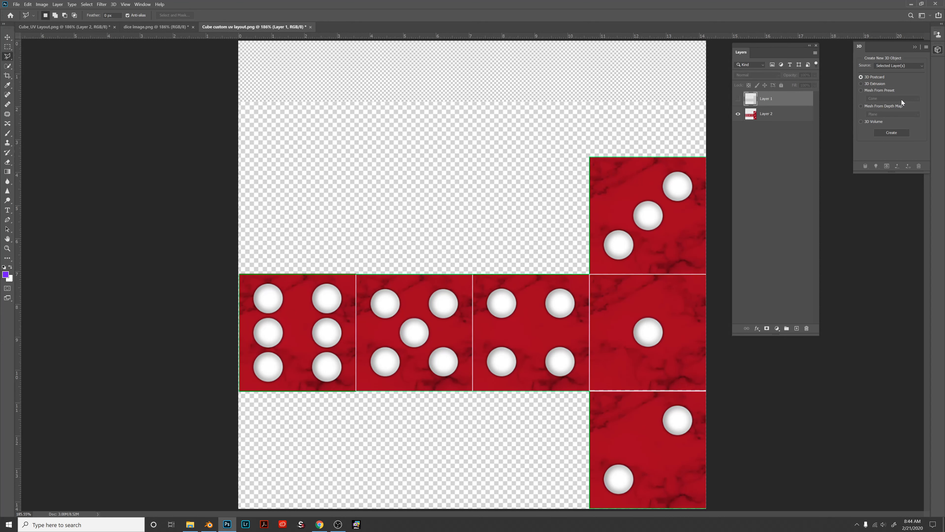
left_click(136, 26)
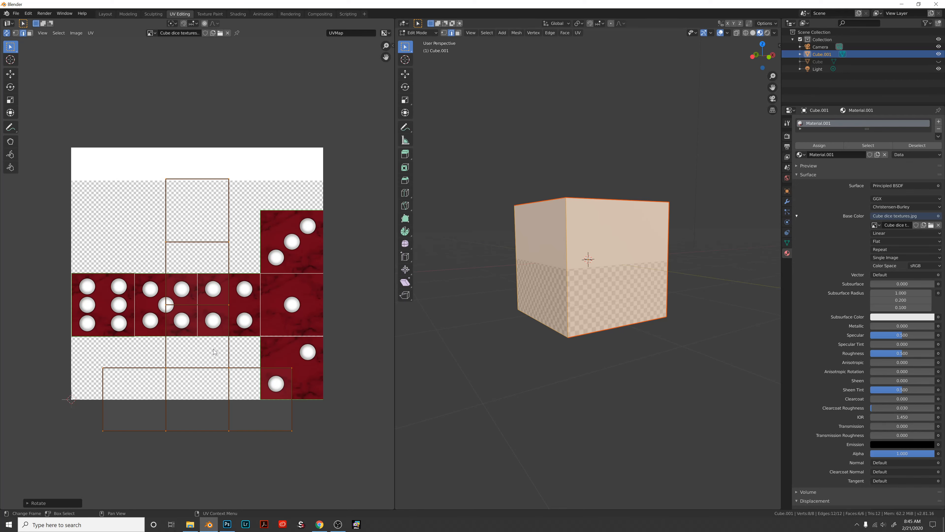
key("ctrl+z")
- Examine the textured cube from several angles and compare its faces with the dice texture in the UV layout
middle_click_drag(204, 248, 204, 245)
middle_click_drag(574, 248, 571, 276)
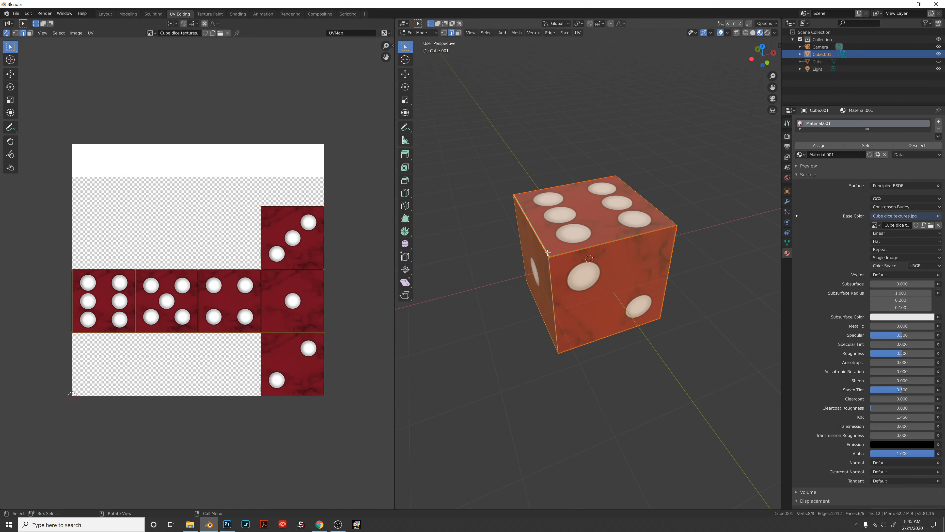
middle_click_drag(629, 306, 624, 279)
scroll(624, 280, "up", 1)
scroll(344, 441, "up", 2)
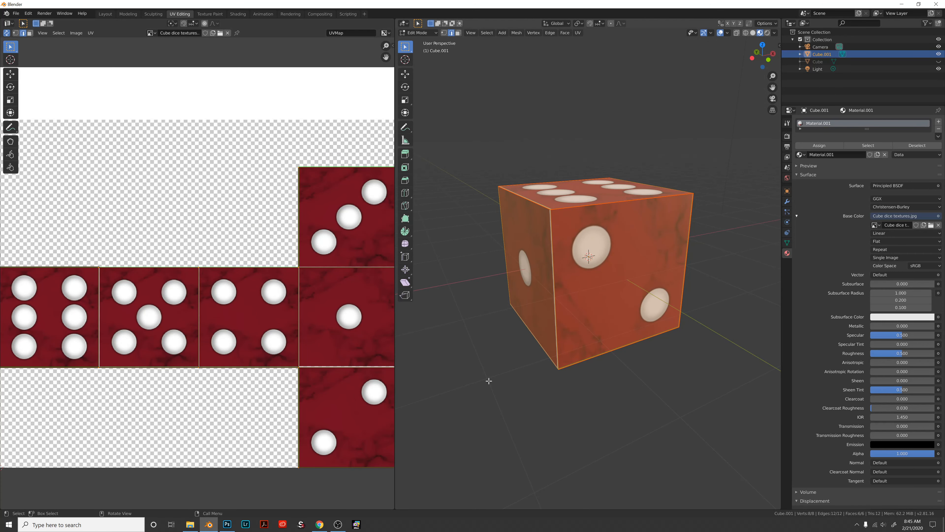
scroll(431, 394, "up", 1)
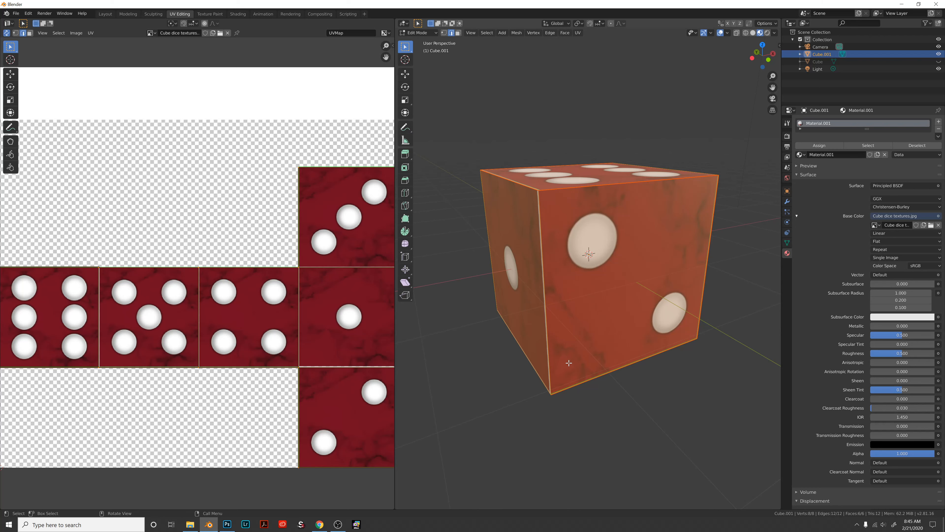
middle_click_drag(634, 285, 522, 323)
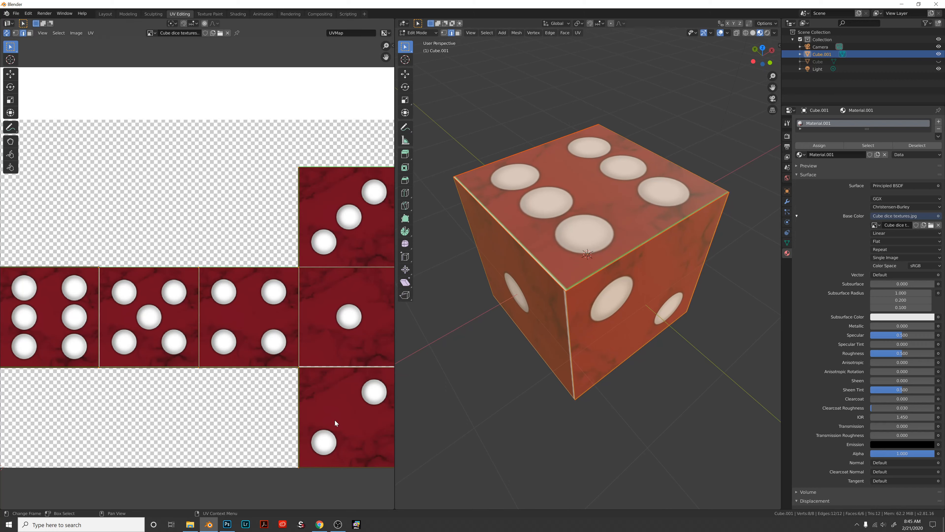